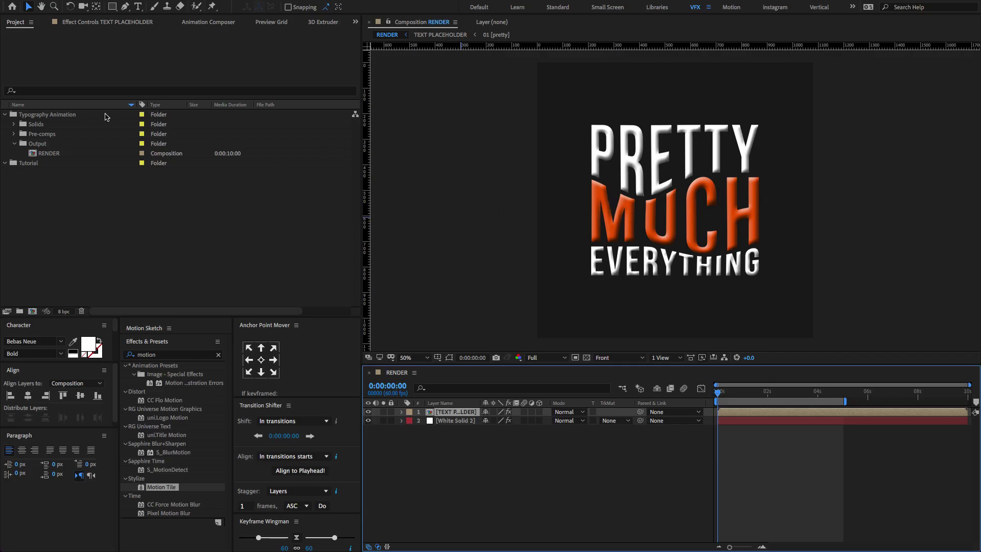
Step: Create a composition named MAIN RENDER with a size of 1080 x 1080 px
{"action": "left_click", "coordinate": [33, 312]}
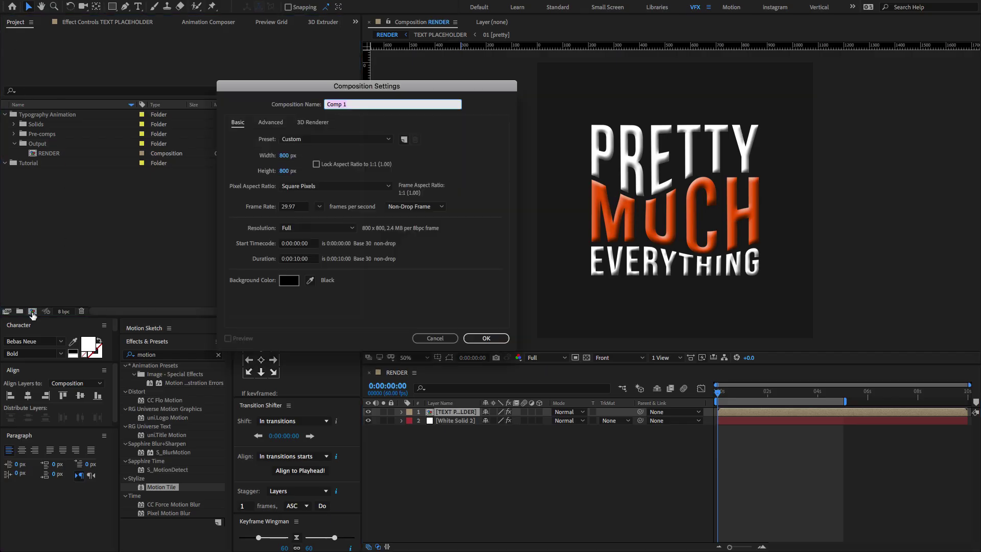
{"action": "left_click_drag", "start_coordinate": [336, 91], "coordinate": [453, 89]}
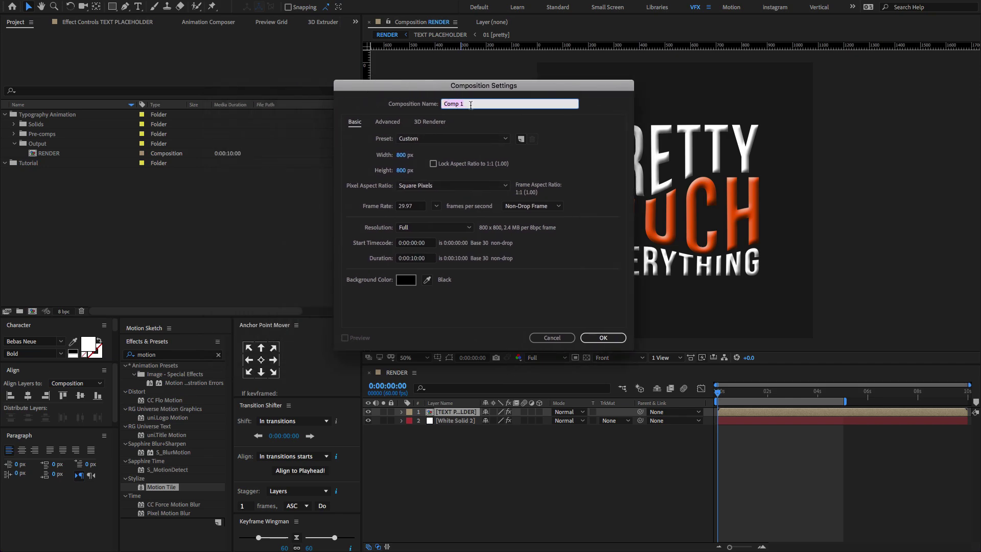
{"action": "type", "text": "MAIN RENDER"}
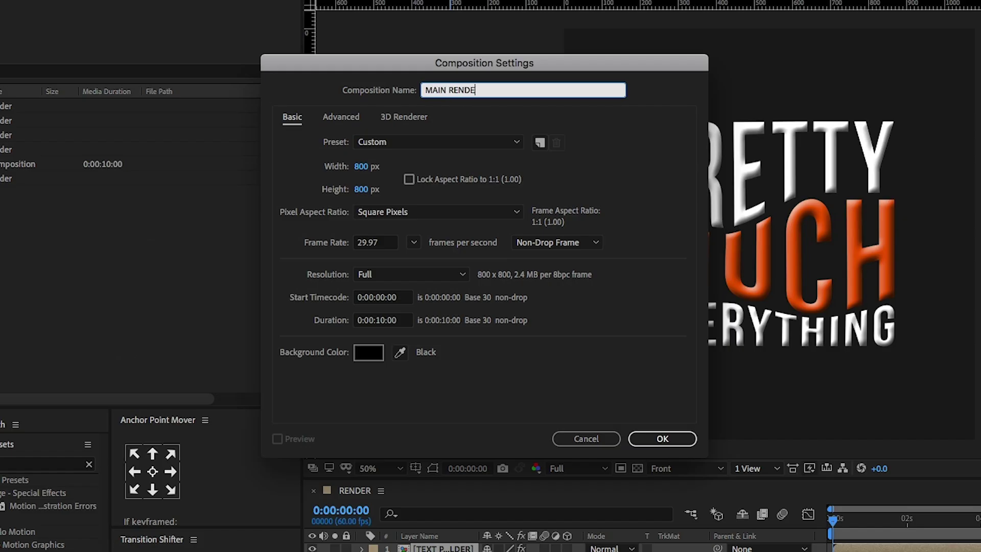
{"action": "left_click", "coordinate": [362, 166]}
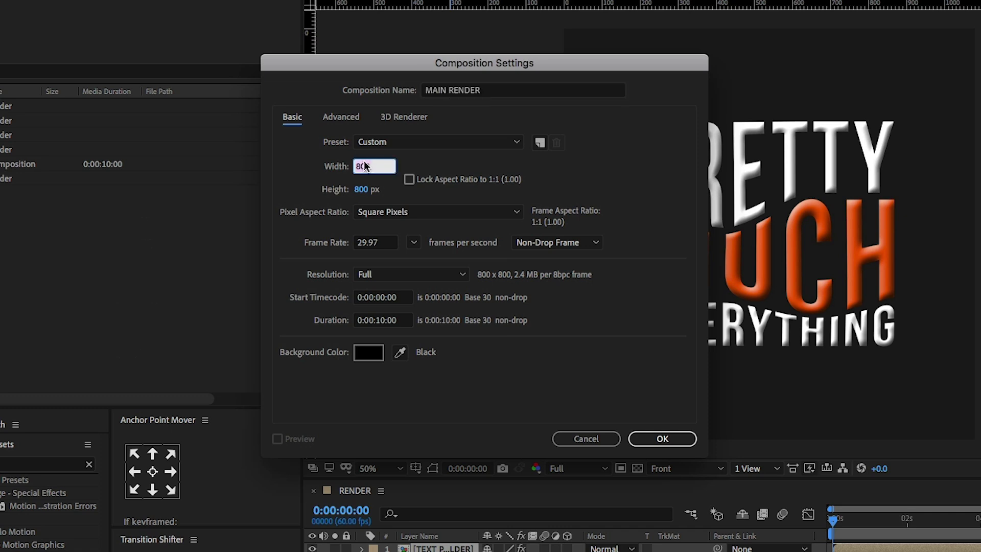
{"action": "type", "text": "1080"}
{"action": "left_click", "coordinate": [366, 190]}
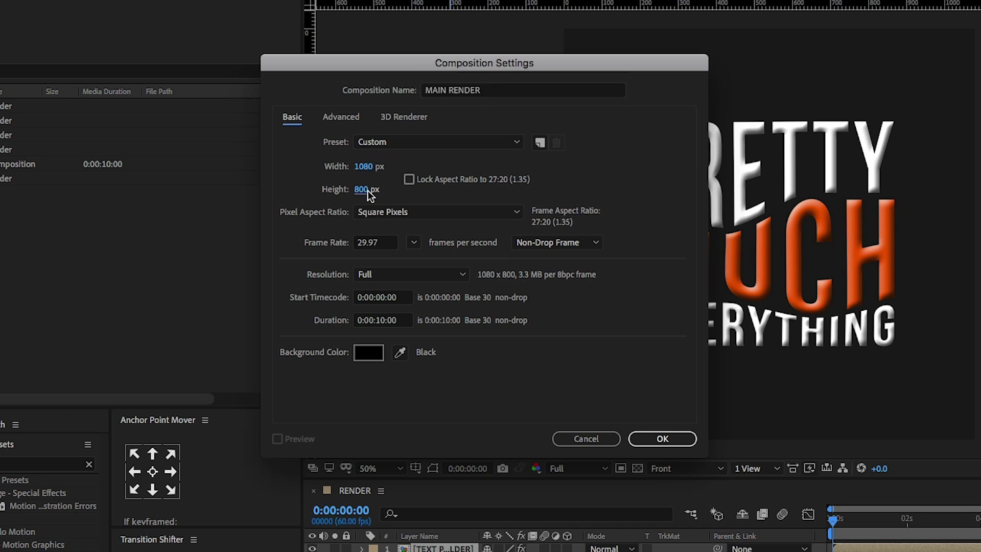
{"action": "type", "text": "1080"}
{"action": "key", "text": "Tab"}
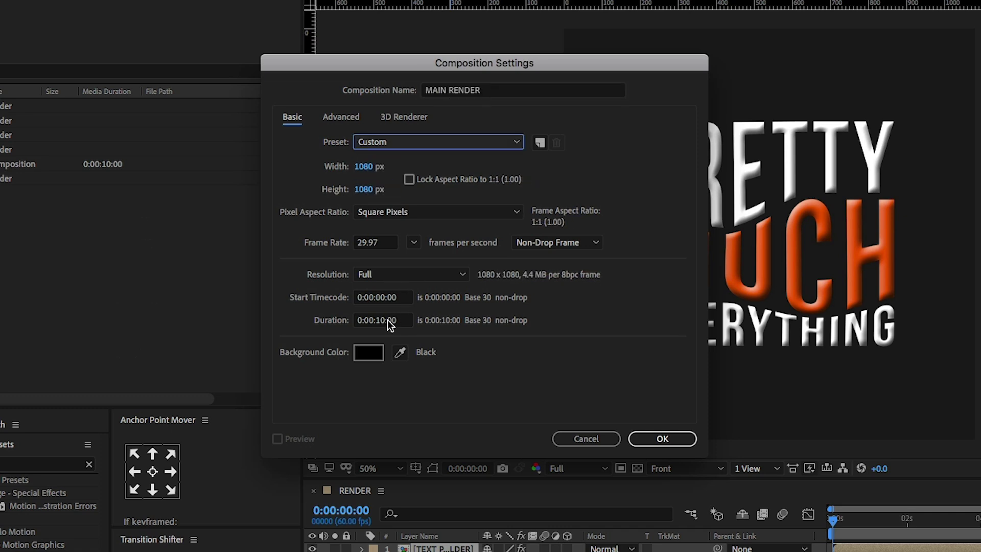
{"action": "left_click", "coordinate": [646, 437]}
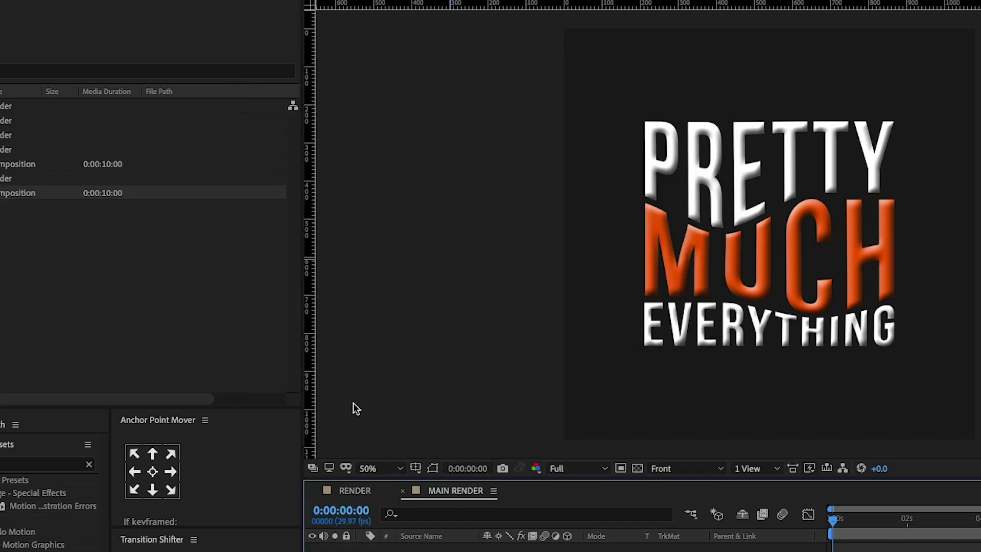
Step: Move the MAIN RENDER composition into the Tutorial folder and collapse the Typography Animation folder
{"action": "left_click", "coordinate": [34, 234]}
{"action": "left_click_drag", "start_coordinate": [23, 249], "coordinate": [56, 234]}
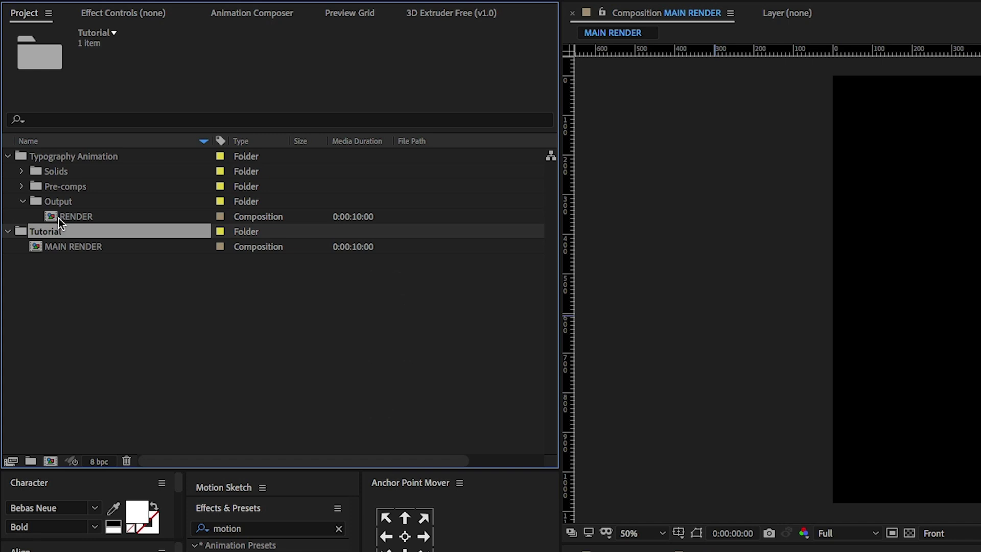
{"action": "left_click", "coordinate": [60, 157]}
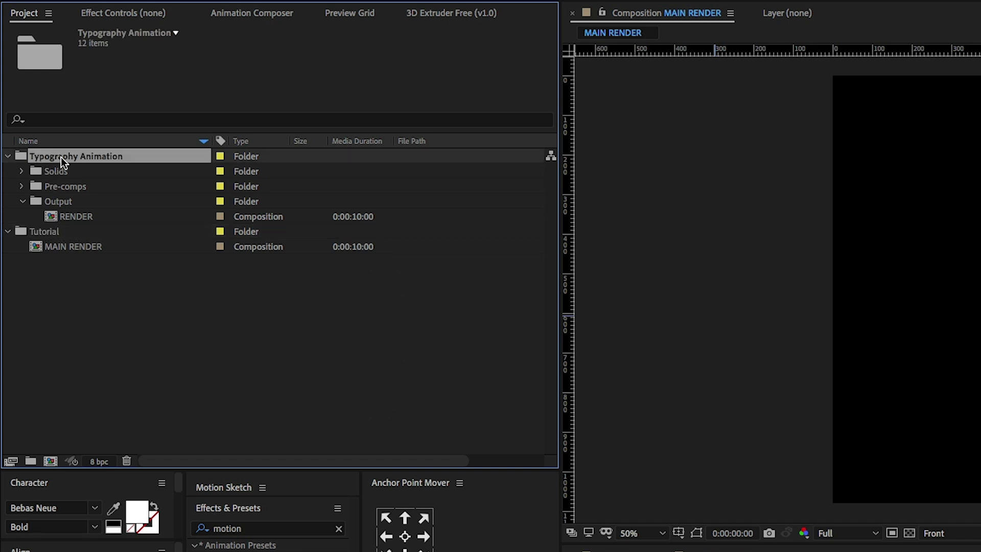
{"action": "left_click", "coordinate": [7, 156]}
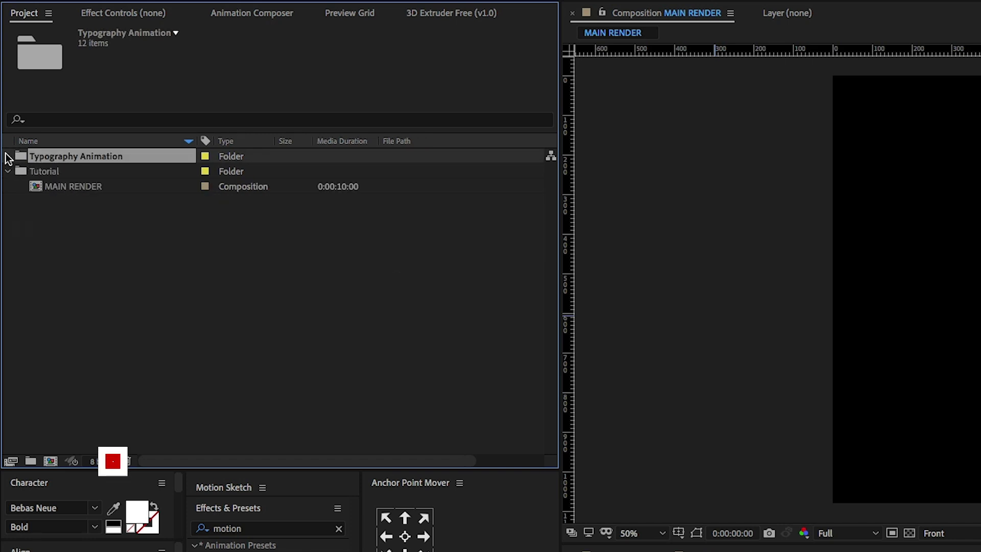
{"action": "left_click", "coordinate": [31, 175]}
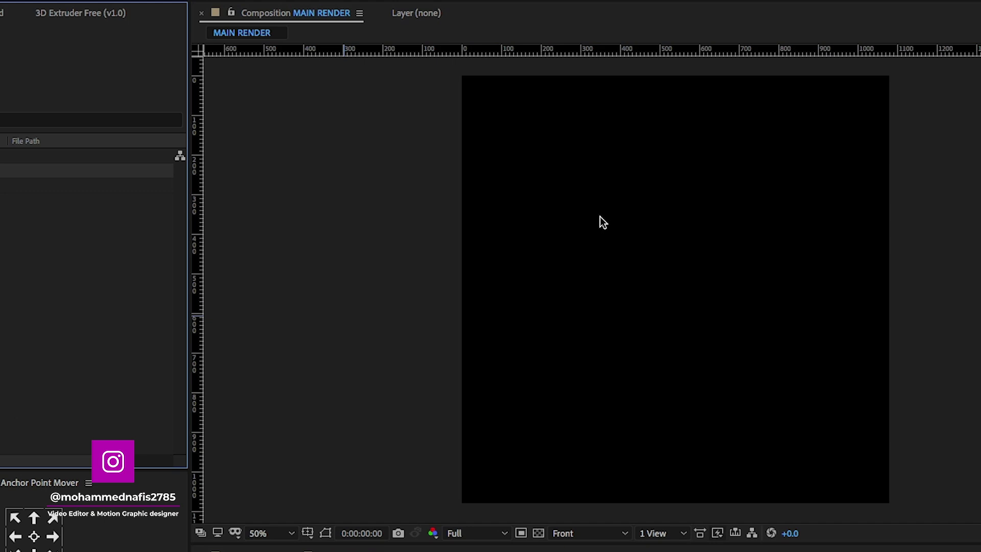
Step: Add a dark gray solid named BG to MAIN RENDER, sized to match the composition
{"action": "right_click", "coordinate": [601, 220]}
{"action": "mouse_move", "coordinate": [667, 224]}
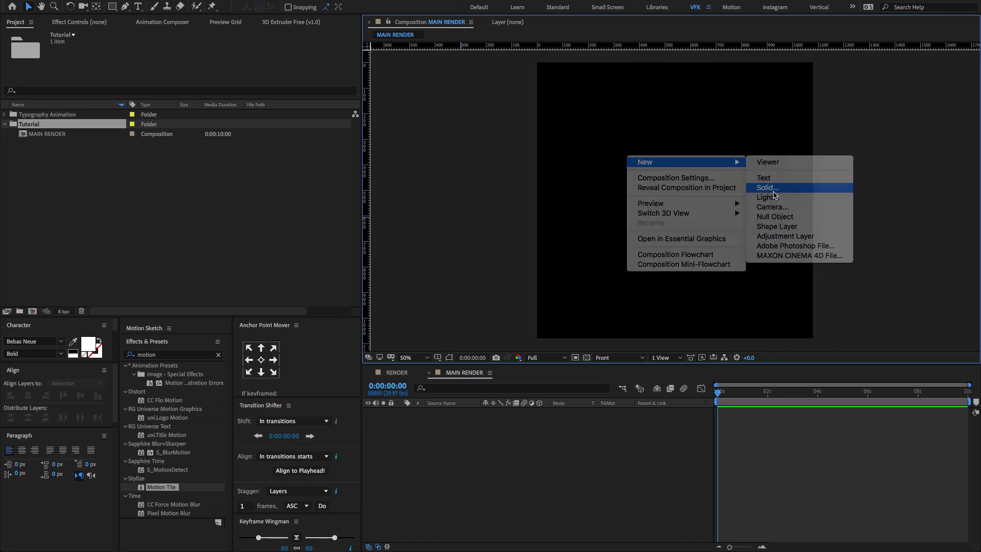
{"action": "left_click", "coordinate": [823, 271]}
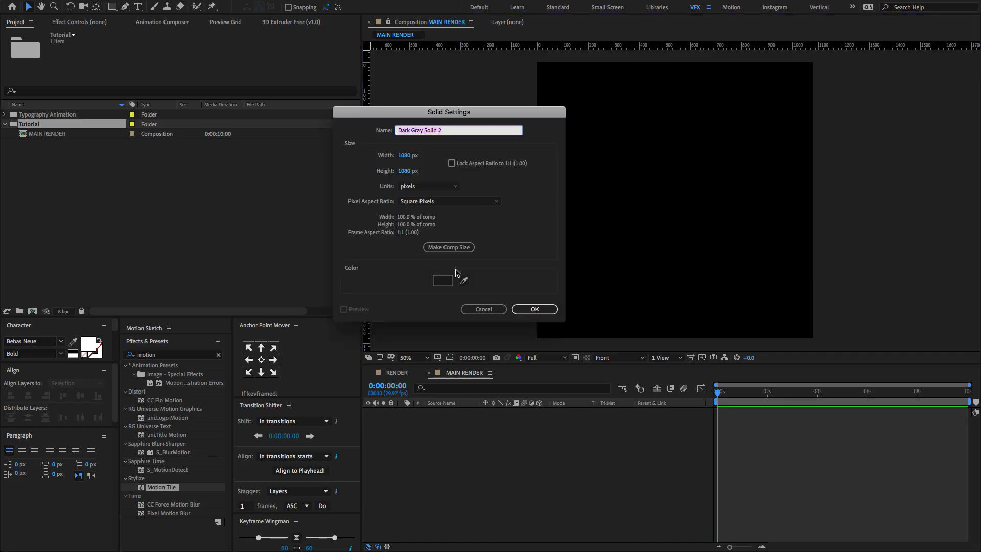
{"action": "left_click", "coordinate": [443, 280]}
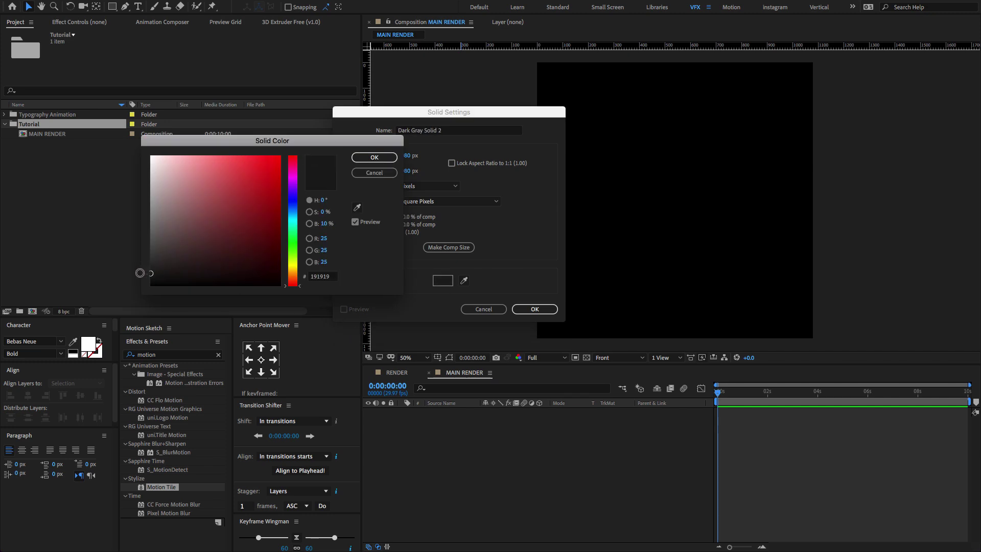
{"action": "left_click", "coordinate": [374, 173]}
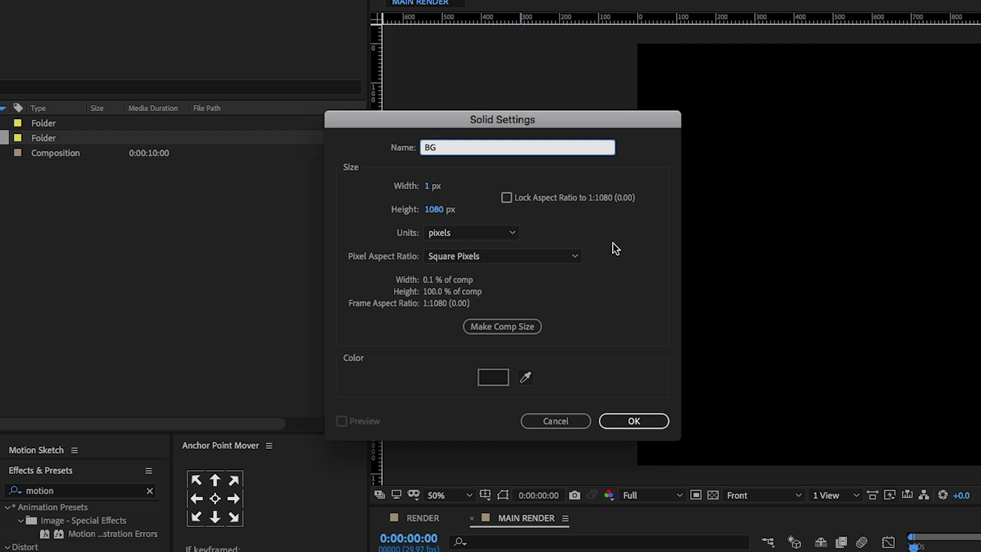
{"action": "left_click", "coordinate": [528, 327]}
{"action": "left_click", "coordinate": [628, 415]}
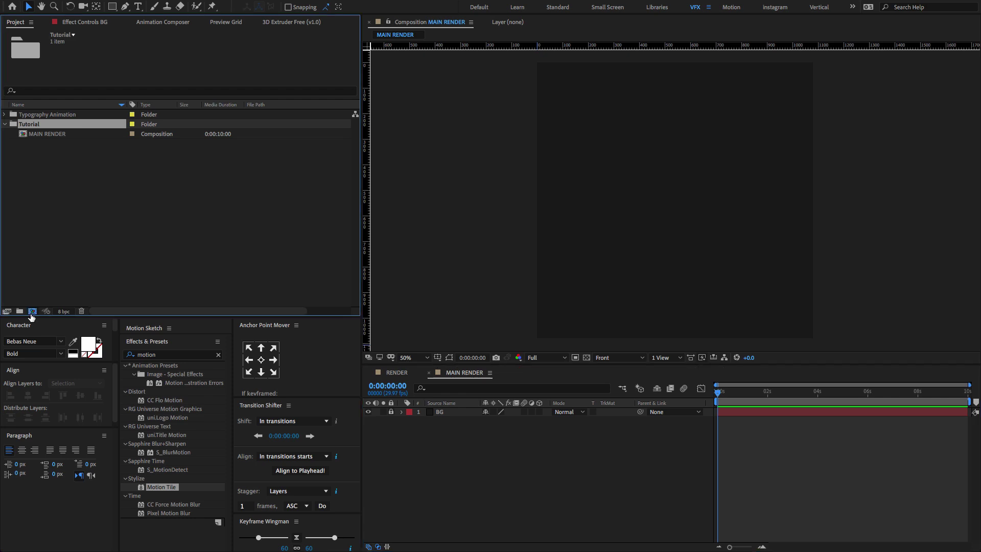
Step: Create a composition named 01 in the Tutorial folder, 1400 px wide and 400 px high
{"action": "left_click", "coordinate": [31, 312]}
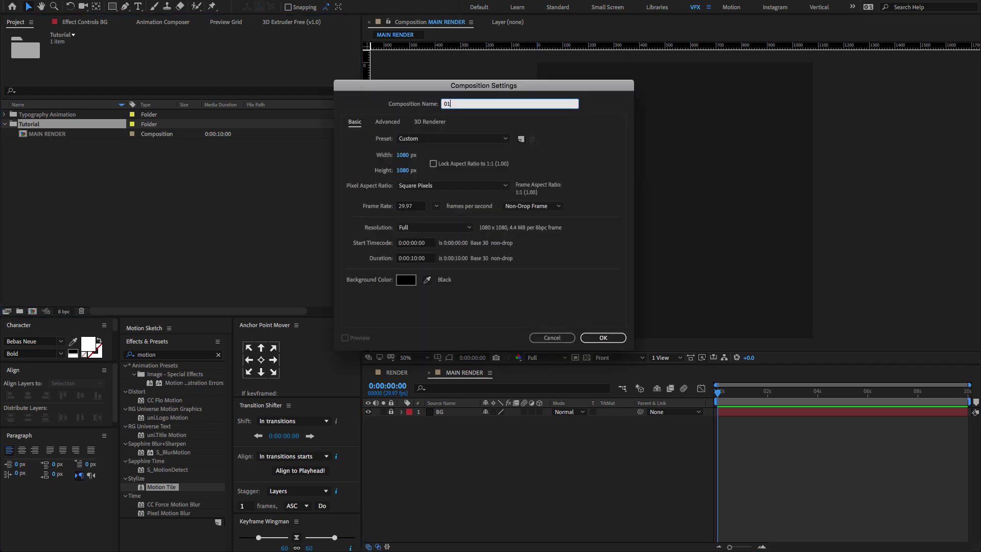
{"action": "left_click", "coordinate": [408, 156]}
{"action": "type", "text": "1400"}
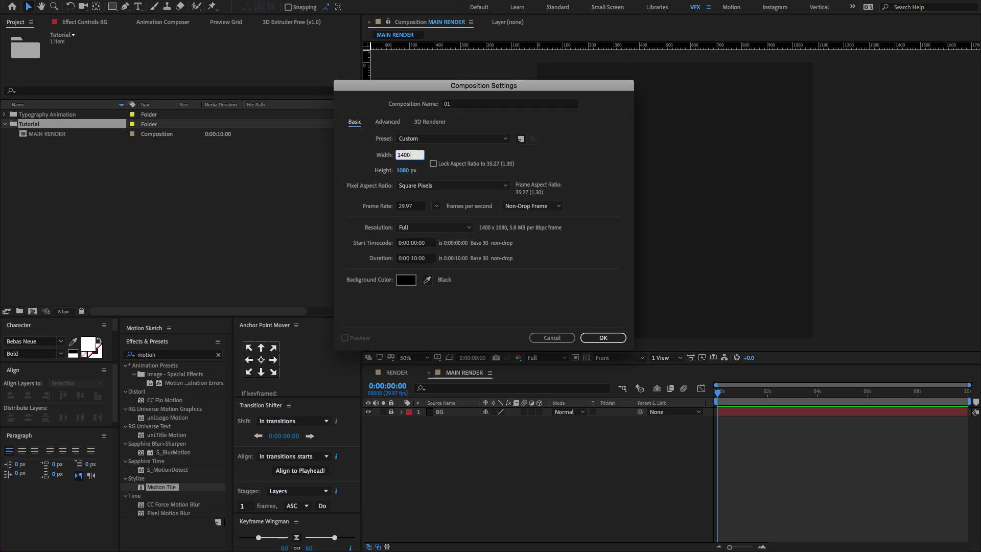
{"action": "type", "text": "400"}
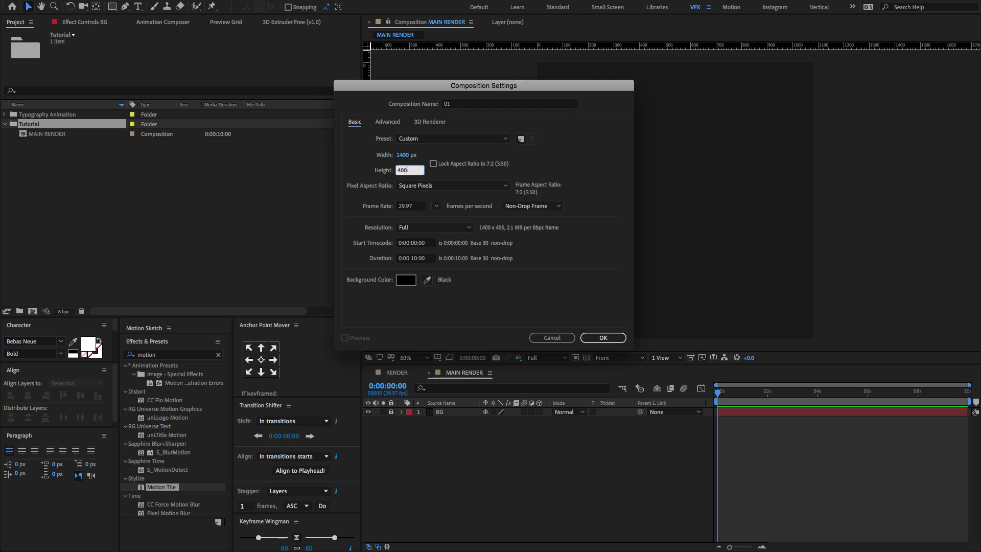
{"action": "left_click", "coordinate": [604, 338]}
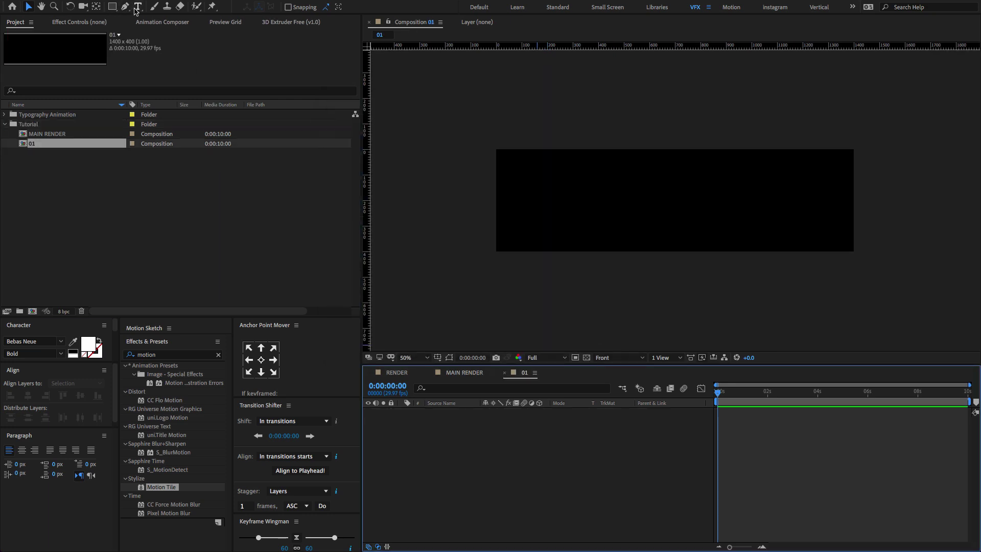
Step: Add a text layer reading "pretty" to composition 01
{"action": "left_click", "coordinate": [136, 7]}
{"action": "left_click", "coordinate": [590, 208]}
{"action": "type", "text": "p"}
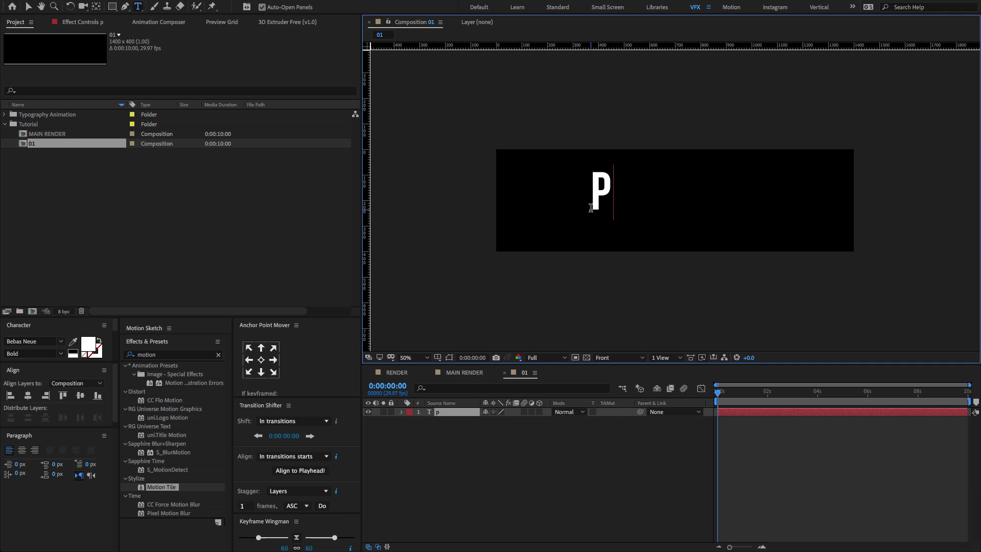
{"action": "type", "text": "retty"}
{"action": "key", "text": "Escape"}
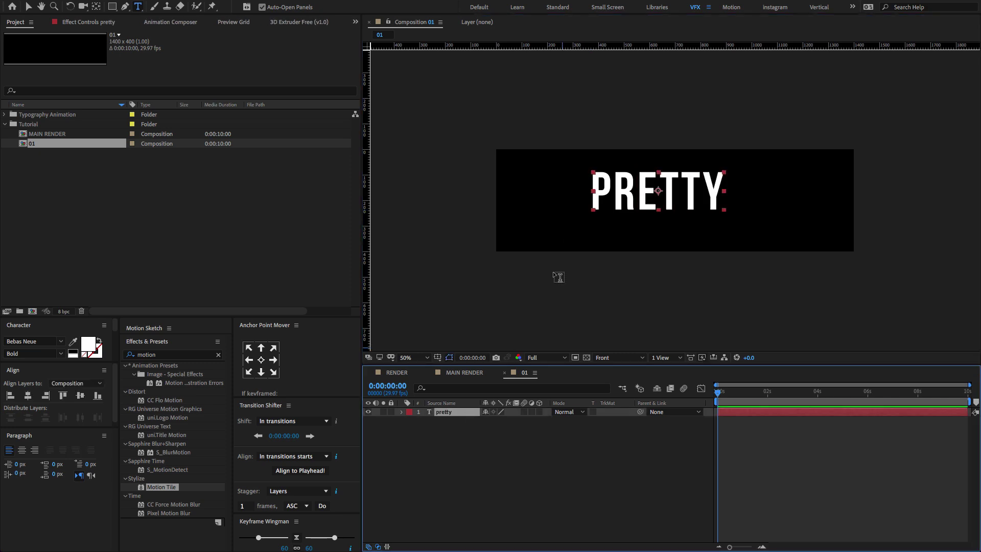
{"action": "key", "text": "v"}
Step: Enlarge the "pretty" text to 573 px and center it horizontally and vertically in the composition
{"action": "double_click", "coordinate": [450, 412]}
{"action": "key", "text": "Escape"}
{"action": "left_click", "coordinate": [27, 395]}
{"action": "left_click", "coordinate": [80, 395]}
{"action": "left_click_drag", "start_coordinate": [58, 362], "coordinate": [58, 432]}
{"action": "left_click_drag", "start_coordinate": [24, 368], "coordinate": [215, 368]}
{"action": "left_click_drag", "start_coordinate": [730, 177], "coordinate": [615, 205]}
{"action": "left_click_drag", "start_coordinate": [856, 251], "coordinate": [853, 252]}
{"action": "left_click", "coordinate": [27, 465]}
{"action": "left_click", "coordinate": [79, 465]}
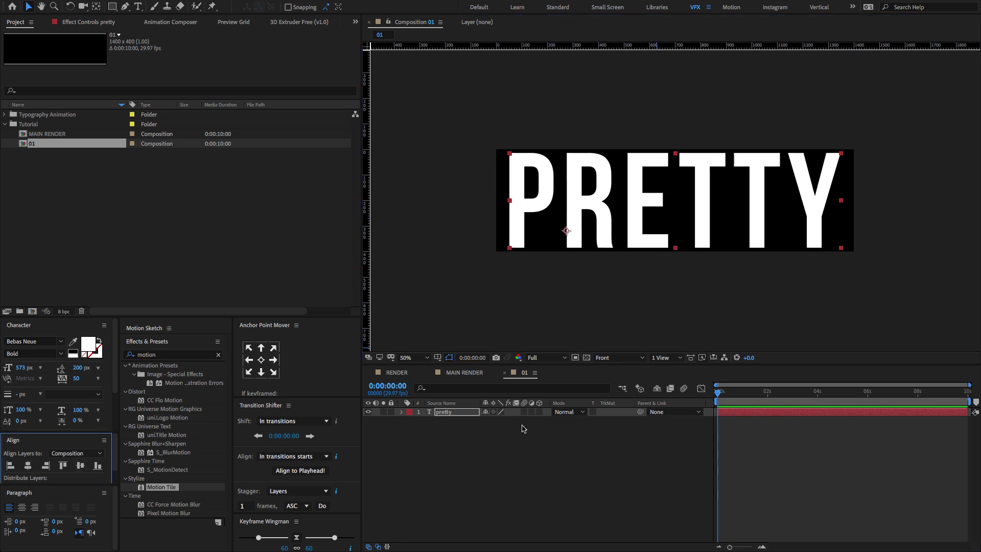
Step: Place composition 01 above the BG layer in MAIN RENDER and scale it to 40%
{"action": "left_click", "coordinate": [465, 374]}
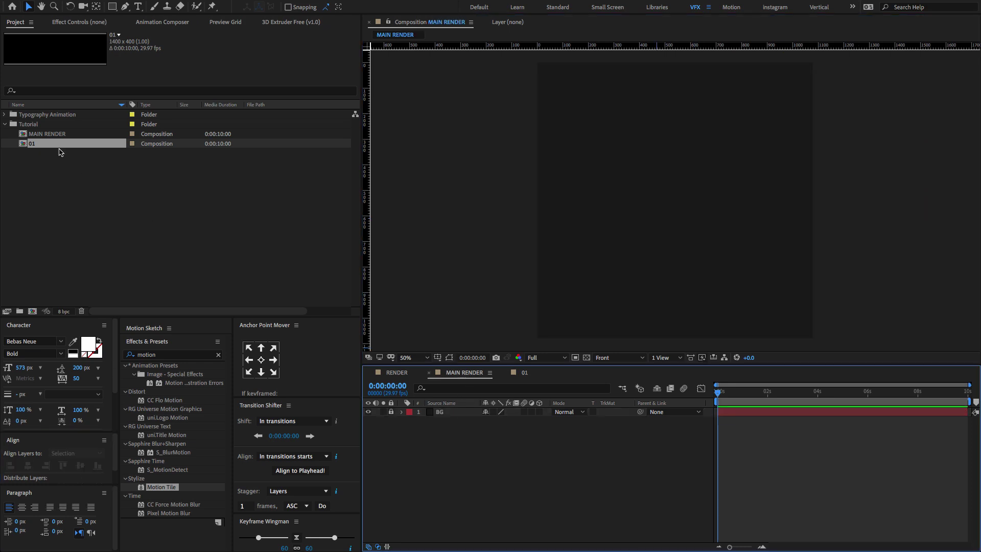
{"action": "left_click_drag", "start_coordinate": [22, 149], "coordinate": [450, 415]}
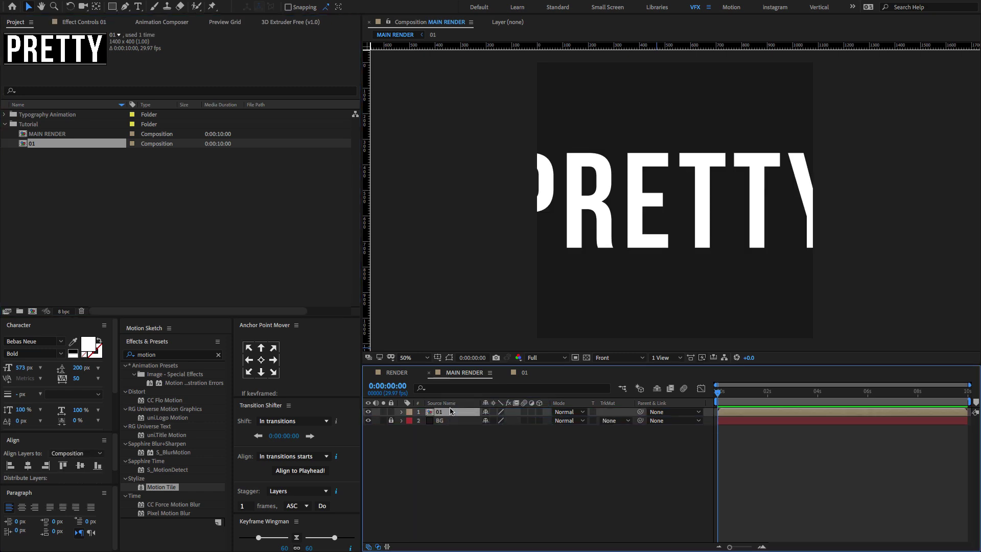
{"action": "key", "text": "s"}
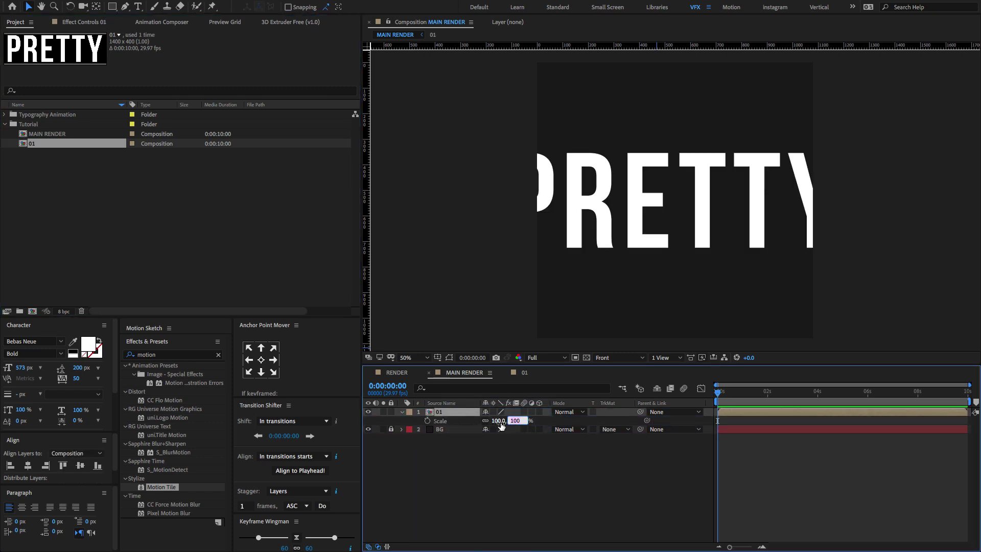
{"action": "key", "text": "shift+Down"}
{"action": "key", "text": "shift+Down"}
{"action": "key", "text": "shift+Down"}
{"action": "key", "text": "shift+Down"}
{"action": "key", "text": "shift+Down"}
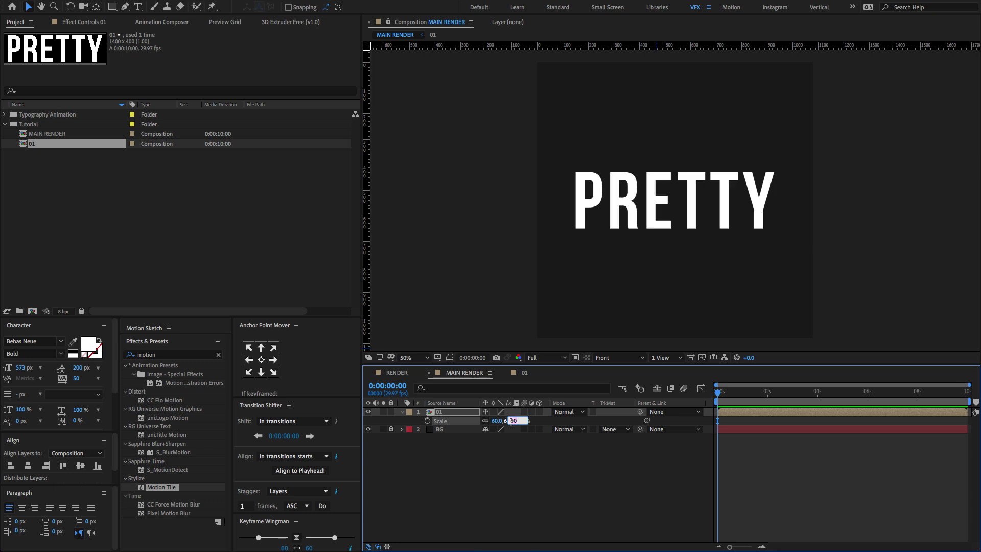
{"action": "key", "text": "shift+Down"}
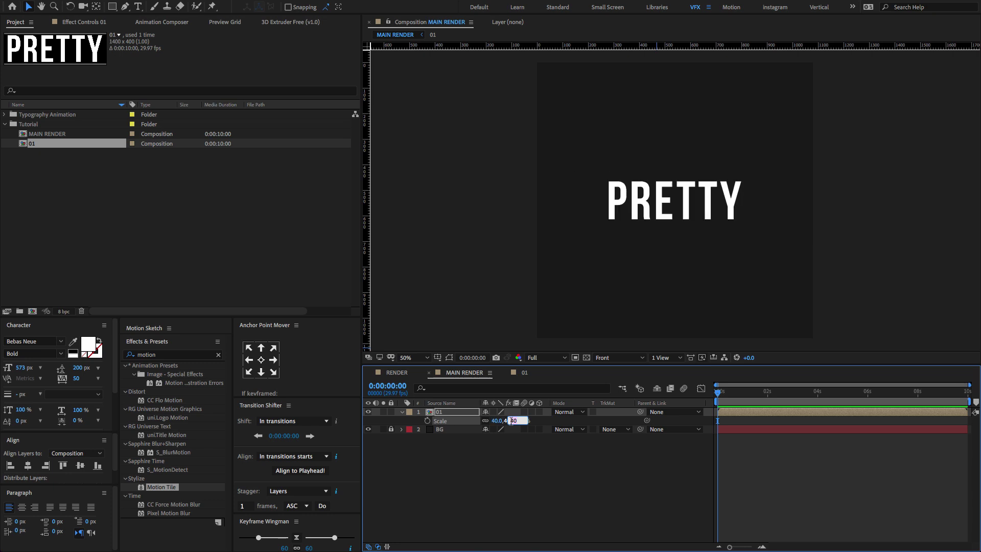
{"action": "left_click", "coordinate": [505, 464]}
Step: Nudge the 01 layer straight up into the upper half of MAIN RENDER and collapse its properties
{"action": "left_click", "coordinate": [470, 411]}
{"action": "key", "text": "shift+Up"}
{"action": "key", "text": "shift+Up"}
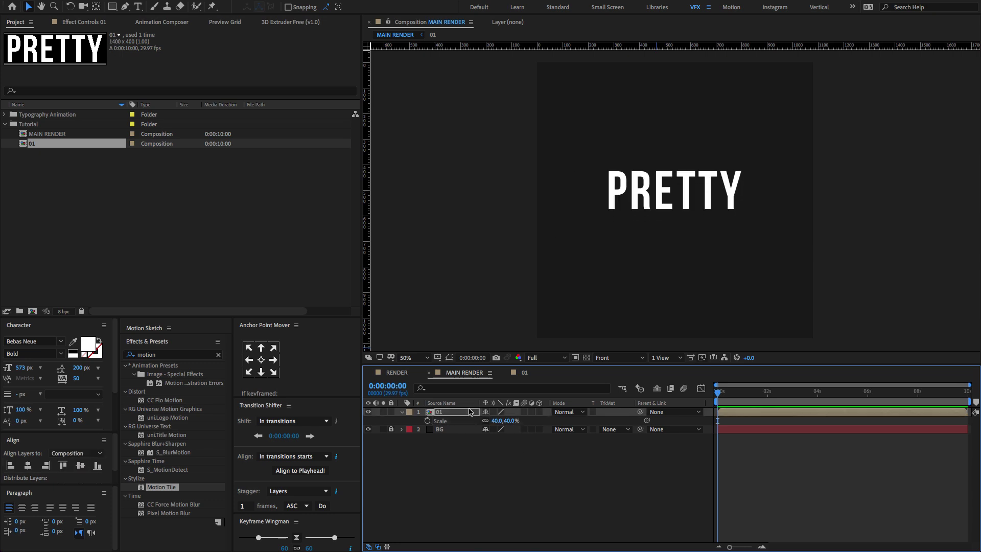
{"action": "key", "text": "shift+Up"}
{"action": "key", "text": "shift+Up"}
{"action": "key", "text": "shift+Up"}
{"action": "key", "text": "shift+Up"}
{"action": "key", "text": "shift+Up"}
{"action": "key", "text": "shift+Up"}
{"action": "key", "text": "shift+Up"}
{"action": "key", "text": "shift+Up"}
{"action": "key", "text": "shift+Up"}
{"action": "key", "text": "shift+Up"}
{"action": "key", "text": "shift+Up"}
{"action": "key", "text": "shift+Up"}
{"action": "key", "text": "shift+Up"}
{"action": "key", "text": "shift+Up"}
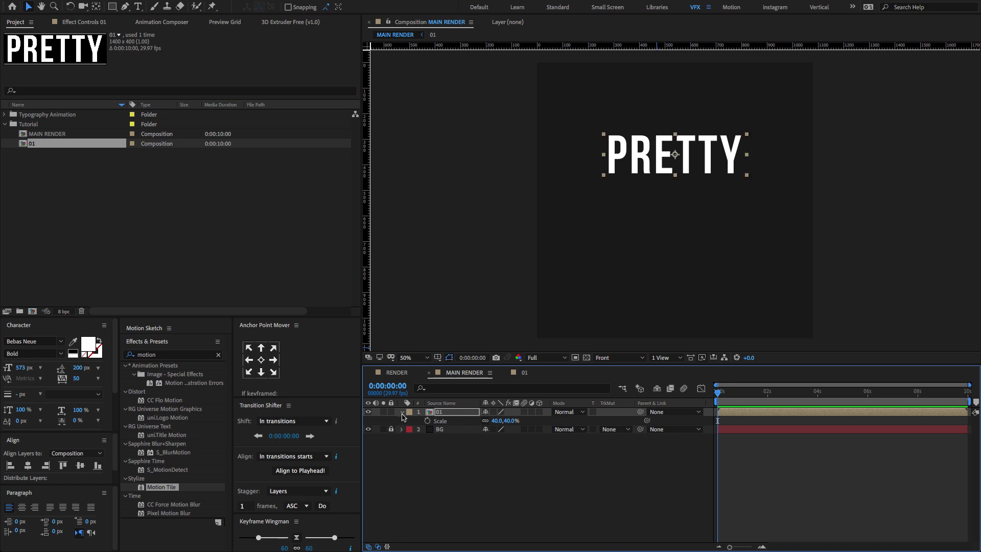
{"action": "left_click", "coordinate": [402, 412]}
Step: Duplicate composition 01 in the project and open the copy
{"action": "left_click", "coordinate": [23, 145]}
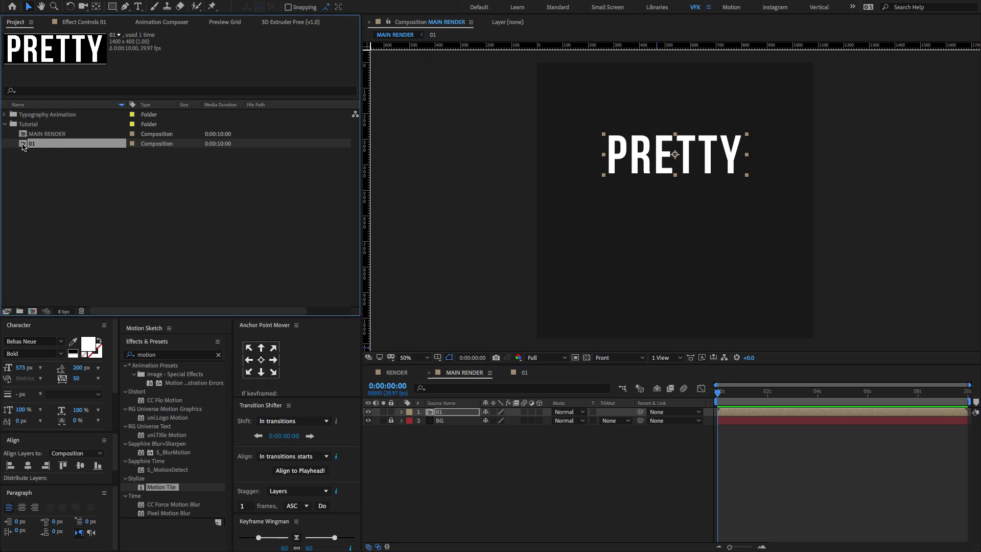
{"action": "key", "text": "ctrl+d"}
{"action": "double_click", "coordinate": [22, 145]}
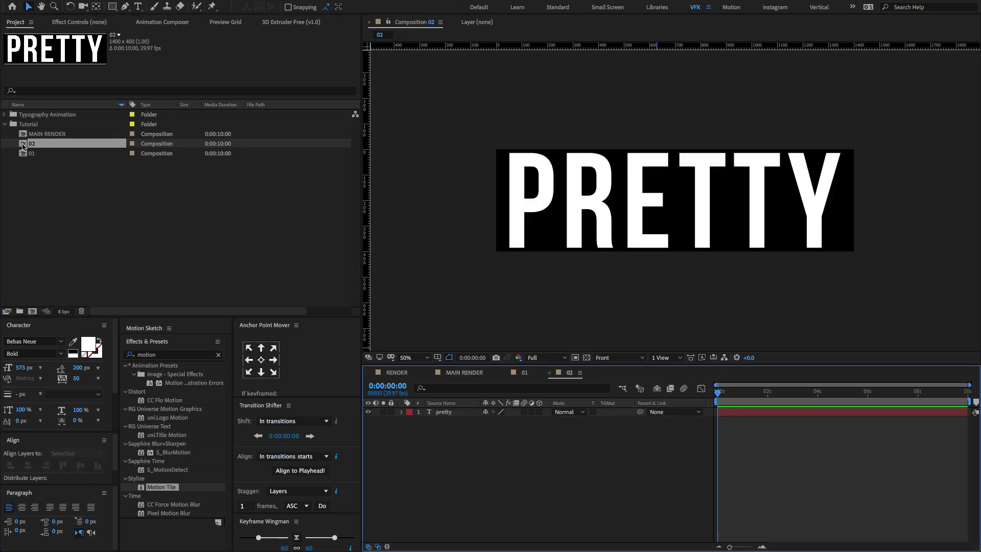
Step: Replace the text in composition 02 with "much" and center it horizontally in the composition
{"action": "double_click", "coordinate": [688, 234]}
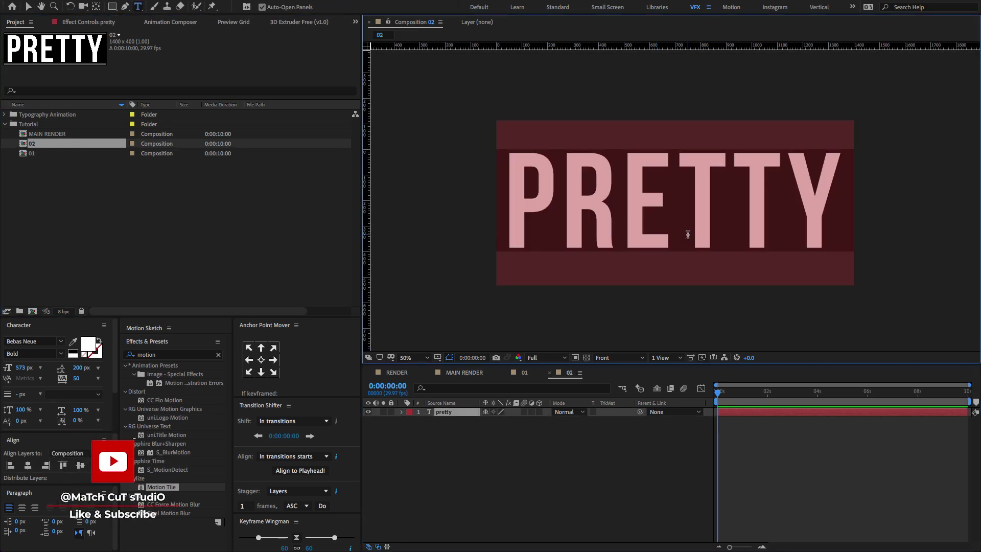
{"action": "type", "text": "much"}
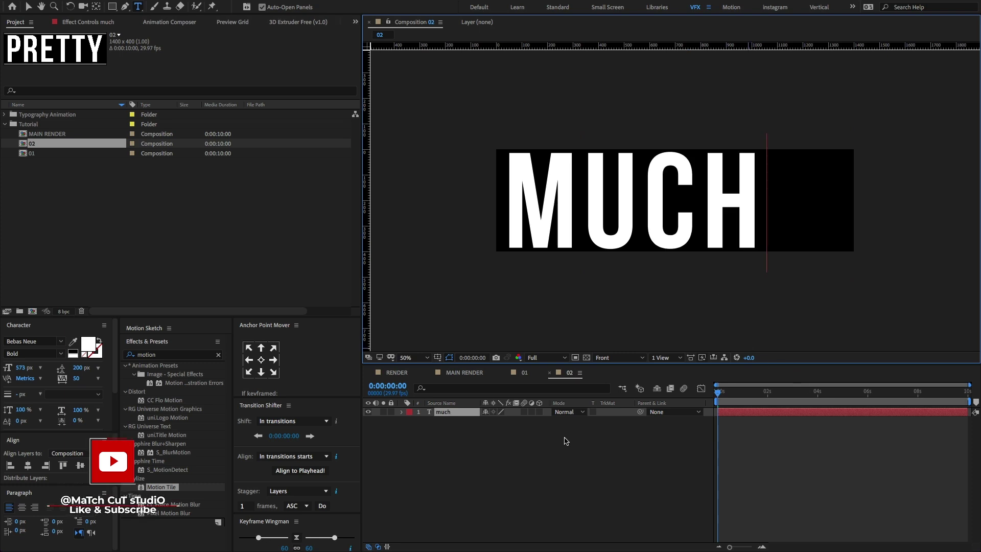
{"action": "key", "text": "Escape"}
{"action": "left_click", "coordinate": [28, 465]}
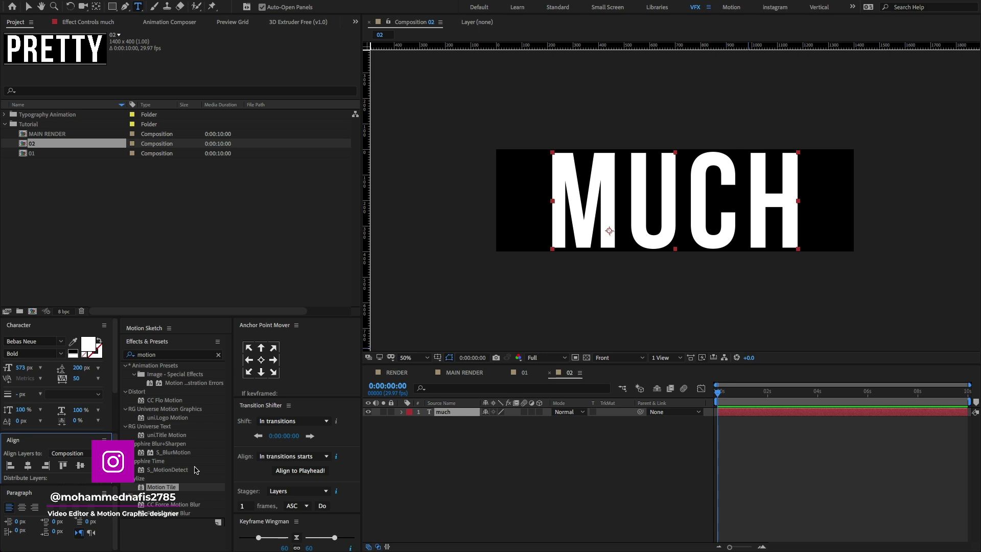
Step: Center the anchor point on the "much" text layer and set composition 02's width to 1020 px
{"action": "key", "text": "super+alt+Home"}
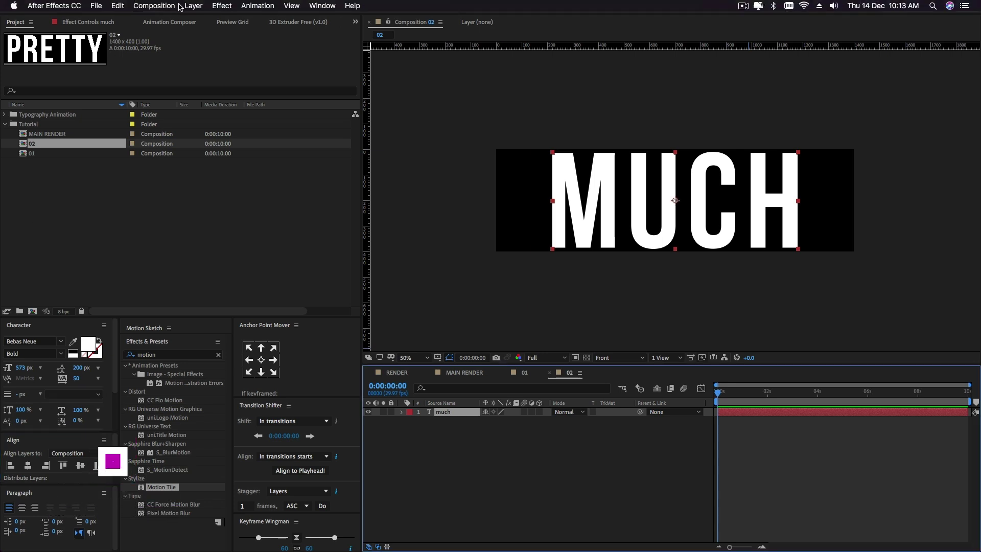
{"action": "left_click", "coordinate": [176, 5]}
{"action": "left_click", "coordinate": [176, 31]}
{"action": "left_click", "coordinate": [287, 148]}
{"action": "type", "text": "1"}
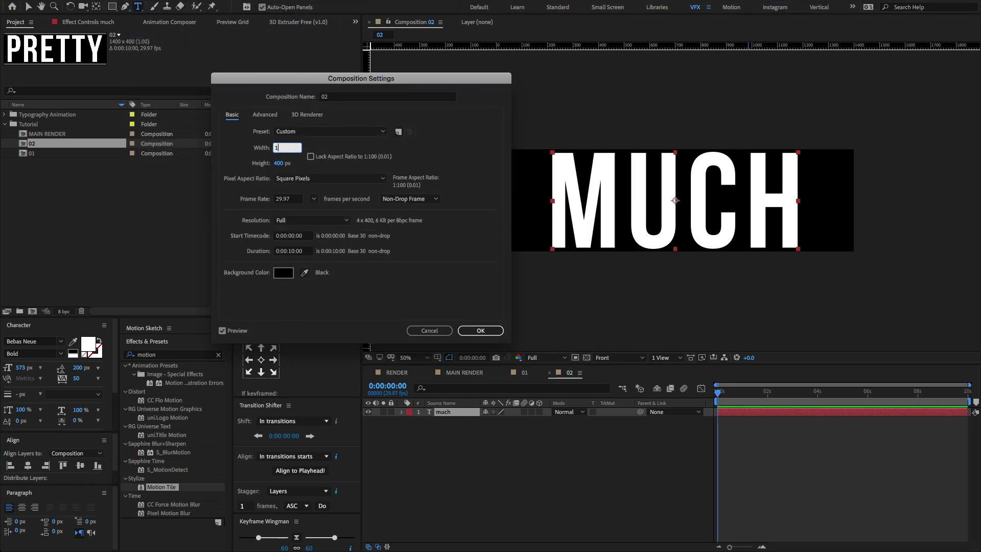
{"action": "type", "text": "150"}
{"action": "left_click", "coordinate": [457, 144]}
{"action": "left_click", "coordinate": [276, 149]}
{"action": "type", "text": "1000"}
{"action": "left_click", "coordinate": [453, 143]}
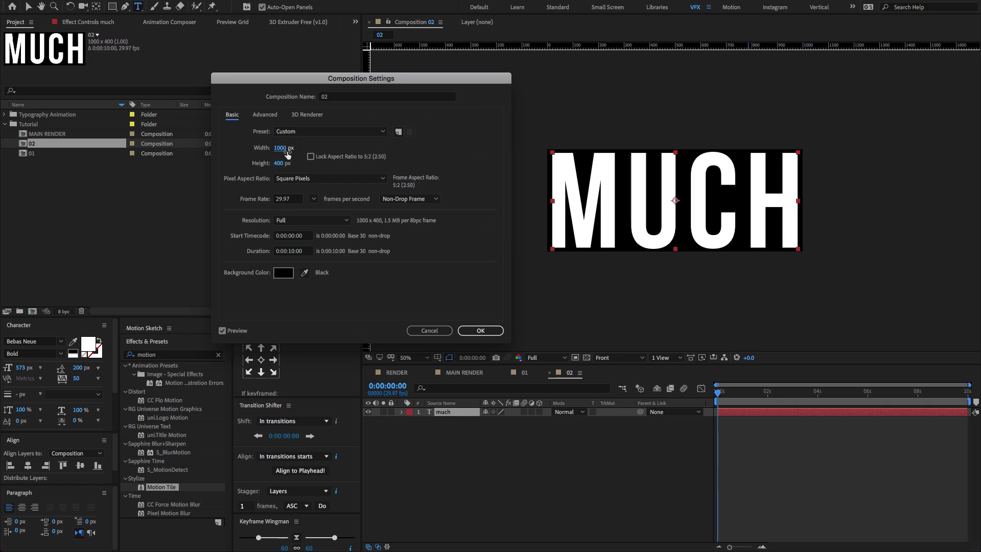
{"action": "left_click", "coordinate": [287, 152]}
{"action": "type", "text": "1020"}
{"action": "left_click", "coordinate": [479, 330]}
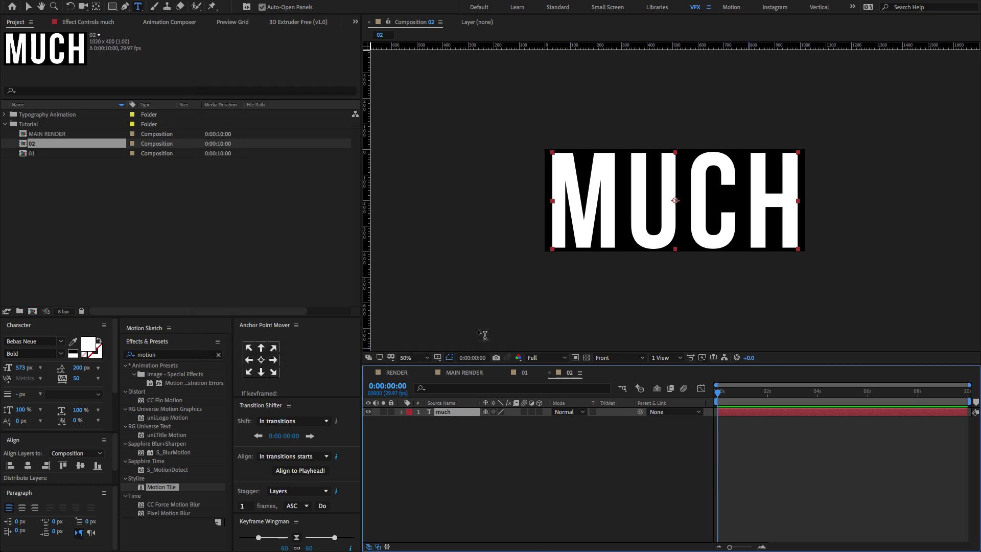
Step: Place composition 02 above the 01 layer in MAIN RENDER and scale it to 54%
{"action": "left_click", "coordinate": [471, 373]}
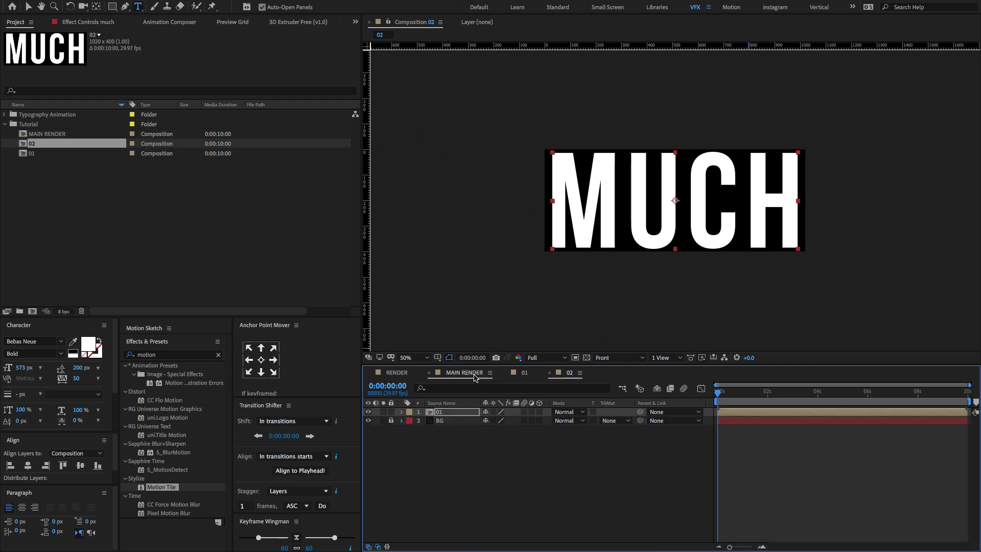
{"action": "left_click_drag", "start_coordinate": [22, 148], "coordinate": [438, 411]}
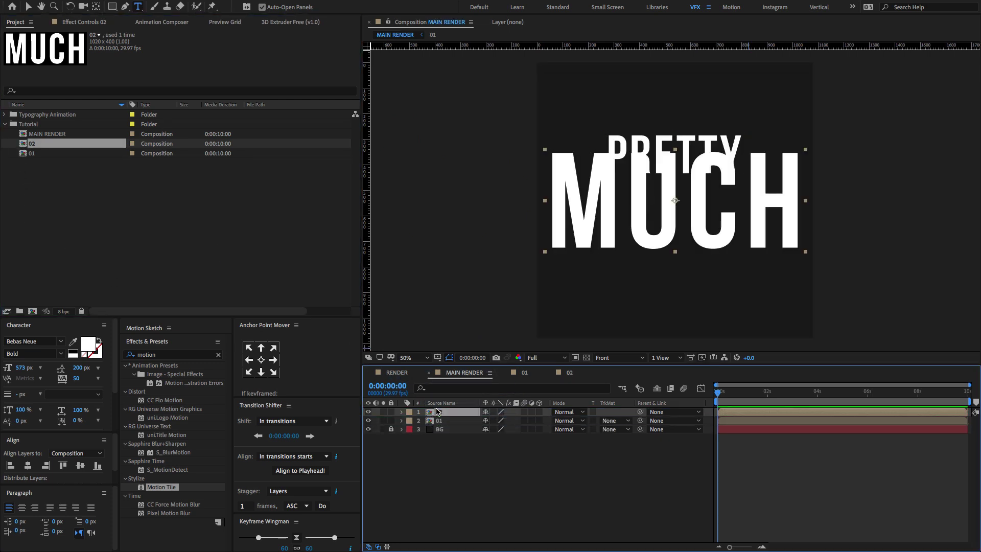
{"action": "key", "text": "s"}
{"action": "left_click_drag", "start_coordinate": [518, 421], "coordinate": [495, 421]}
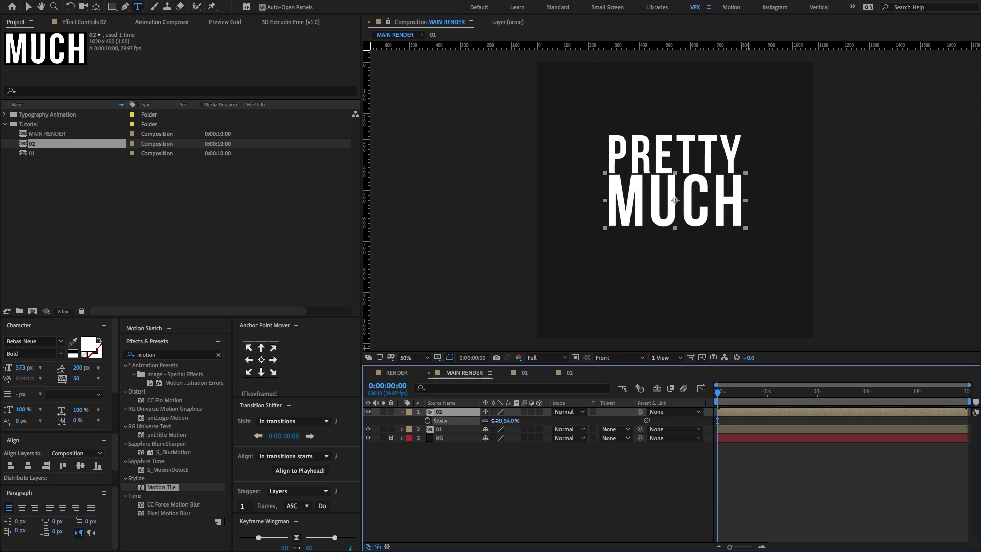
Step: Add vertical guides at both edges of PRETTY, move the MUCH layer slightly down, and collapse its properties
{"action": "scroll", "coordinate": [706, 186], "scroll_direction": "up", "scroll_amount": 1}
{"action": "left_click_drag", "start_coordinate": [366, 162], "coordinate": [808, 124]}
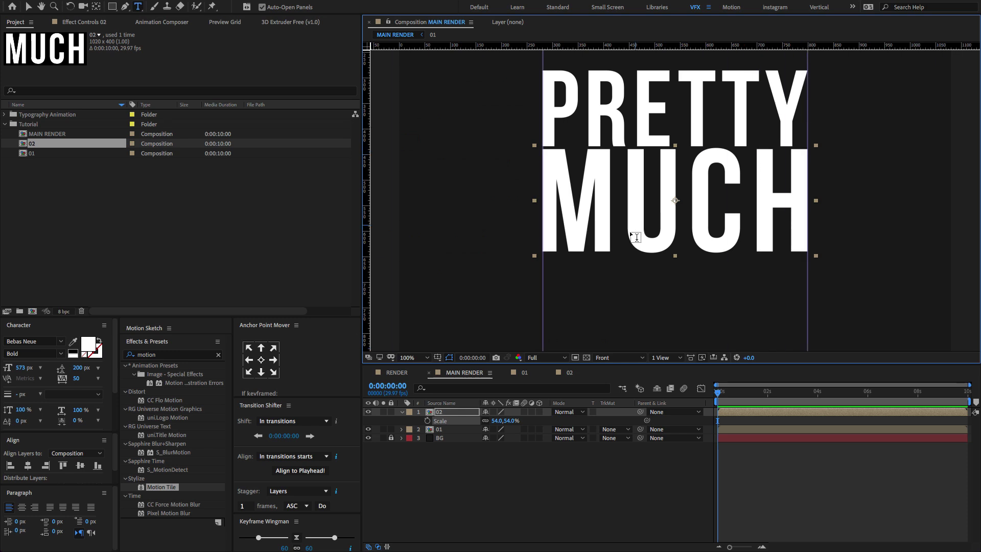
{"action": "left_click", "coordinate": [29, 8]}
{"action": "left_click_drag", "start_coordinate": [634, 200], "coordinate": [633, 204]}
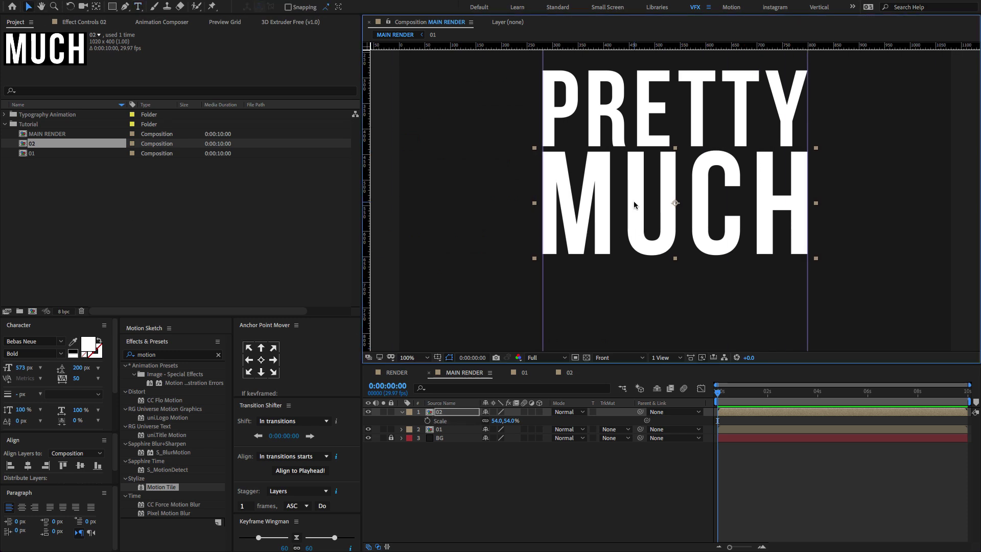
{"action": "left_click", "coordinate": [401, 412]}
Step: Duplicate composition 02 in the project and open the copy
{"action": "left_click", "coordinate": [23, 149]}
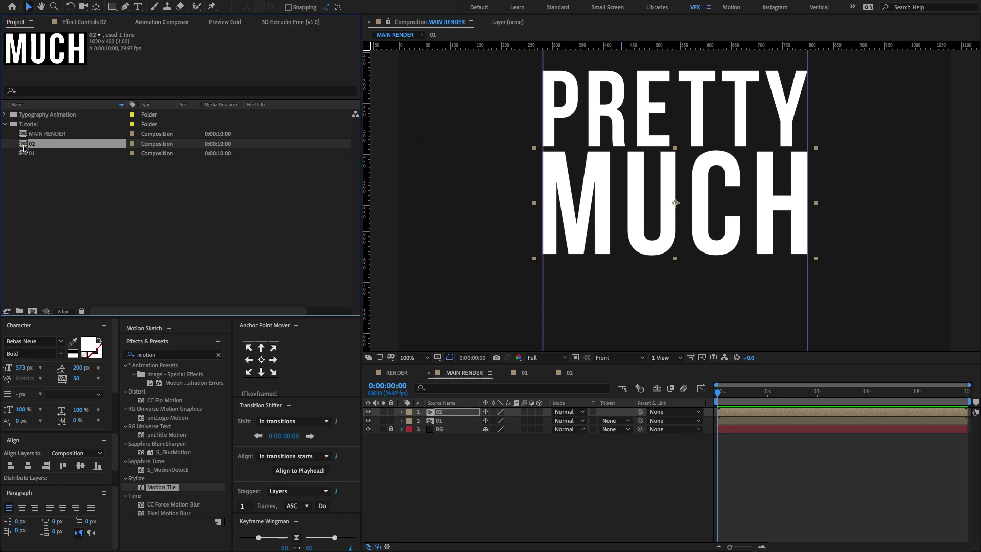
{"action": "key", "text": "ctrl+d"}
{"action": "double_click", "coordinate": [23, 145]}
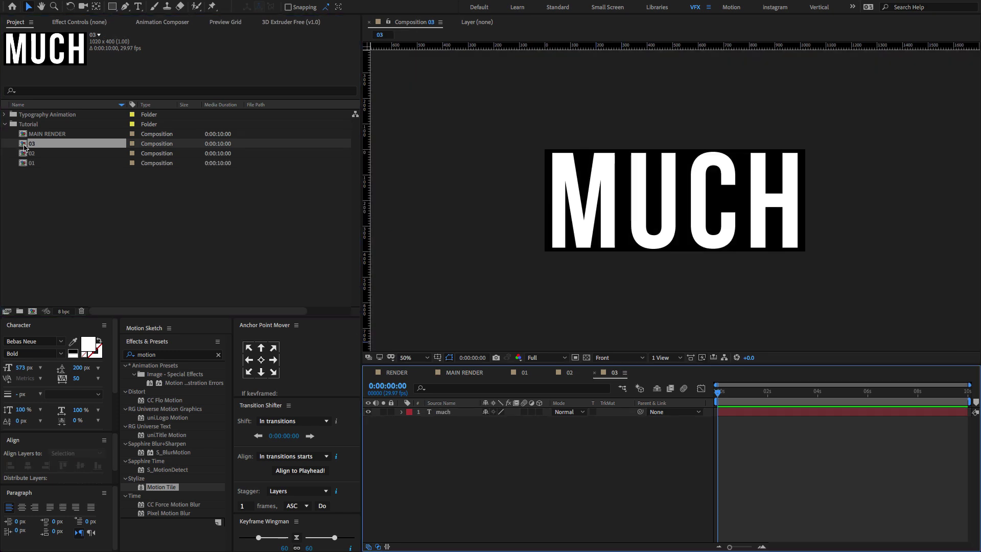
Step: Replace the text in composition 03 with "everything" and set its font size to 200 px
{"action": "double_click", "coordinate": [458, 413]}
{"action": "type", "text": "ever"}
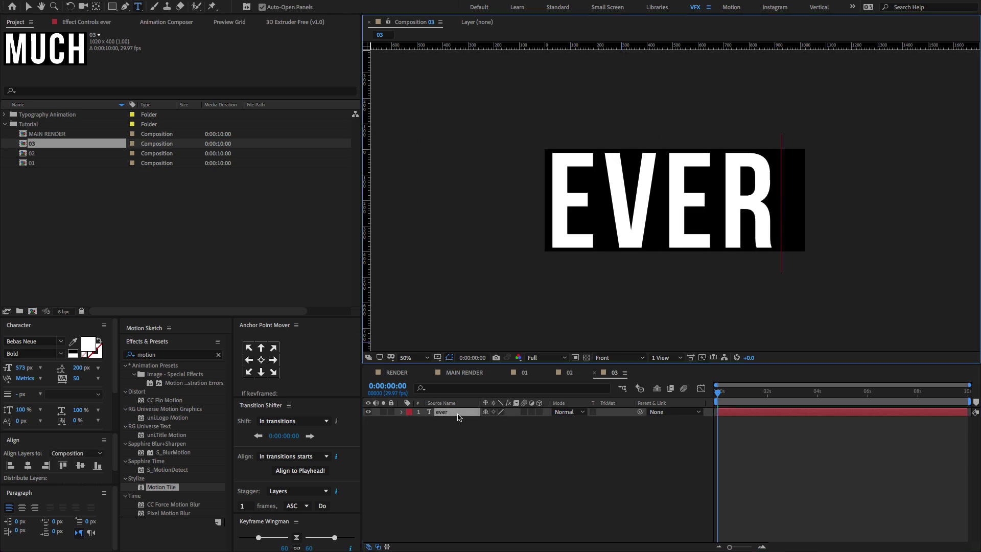
{"action": "type", "text": "ything"}
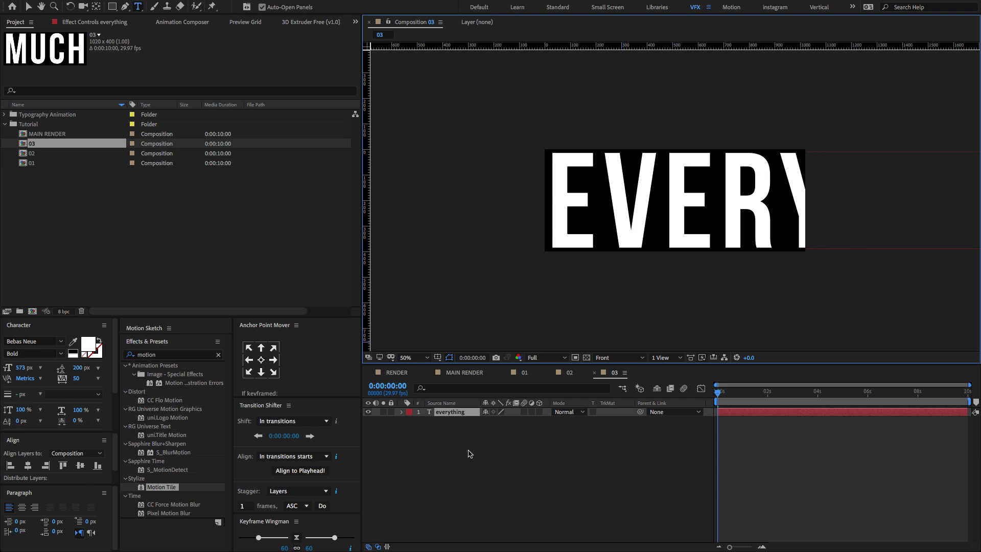
{"action": "key", "text": "ctrl+a"}
{"action": "left_click", "coordinate": [24, 368]}
{"action": "type", "text": "200"}
{"action": "left_click", "coordinate": [557, 529]}
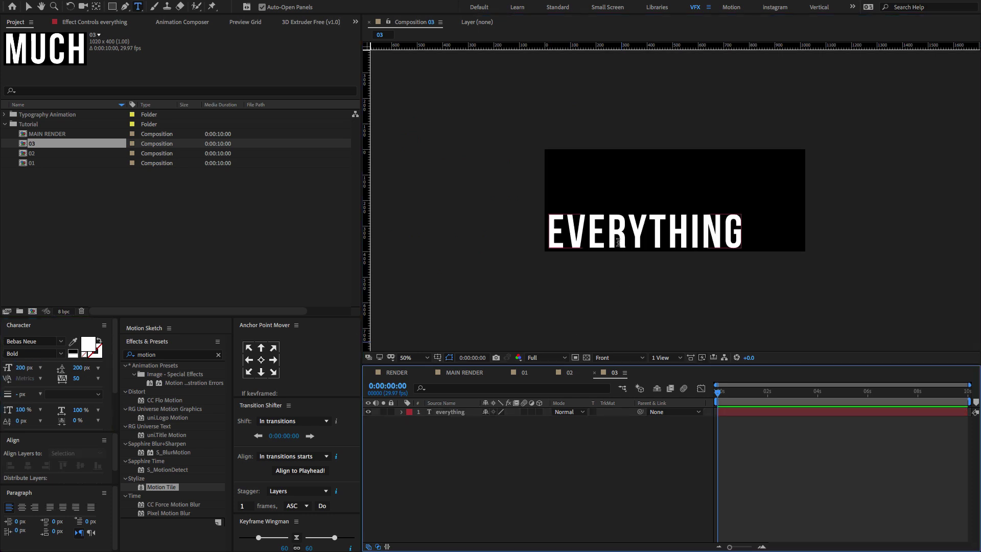
Step: Center the "everything" text horizontally and vertically in composition 03
{"action": "key", "text": "v"}
{"action": "left_click_drag", "start_coordinate": [624, 238], "coordinate": [648, 213]}
{"action": "left_click", "coordinate": [27, 465]}
{"action": "left_click", "coordinate": [80, 465]}
Step: Resize composition 03 to 800 px wide and 150 px high
{"action": "left_click", "coordinate": [158, 6]}
{"action": "left_click", "coordinate": [186, 33]}
{"action": "mouse_move", "coordinate": [281, 148]}
{"action": "left_mouse_down"}
{"action": "mouse_move", "coordinate": [201, 151]}
{"action": "mouse_move", "coordinate": [280, 163]}
{"action": "left_mouse_up"}
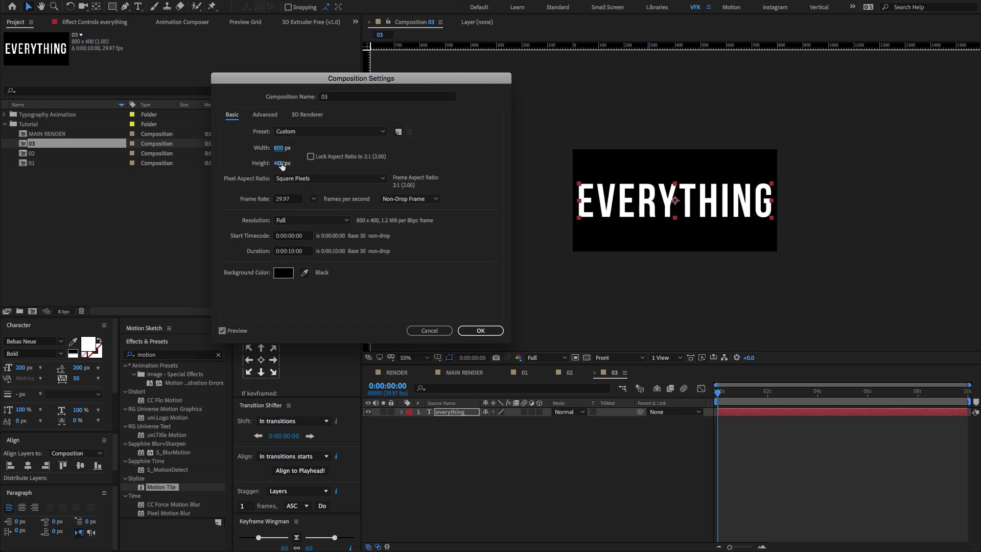
{"action": "type", "text": "200"}
{"action": "left_click", "coordinate": [448, 140]}
{"action": "left_click", "coordinate": [279, 164]}
{"action": "type", "text": "100"}
{"action": "left_click", "coordinate": [436, 145]}
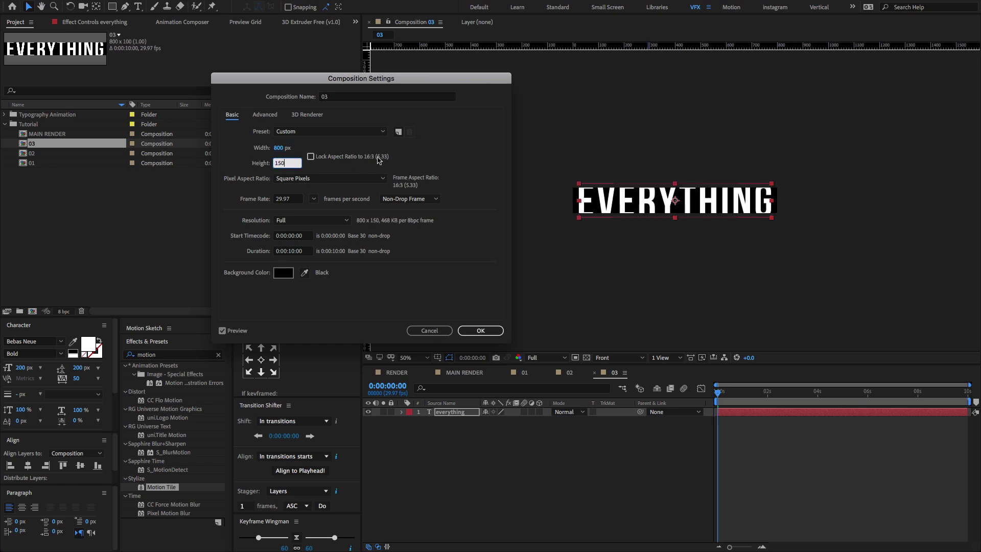
{"action": "left_click", "coordinate": [481, 330]}
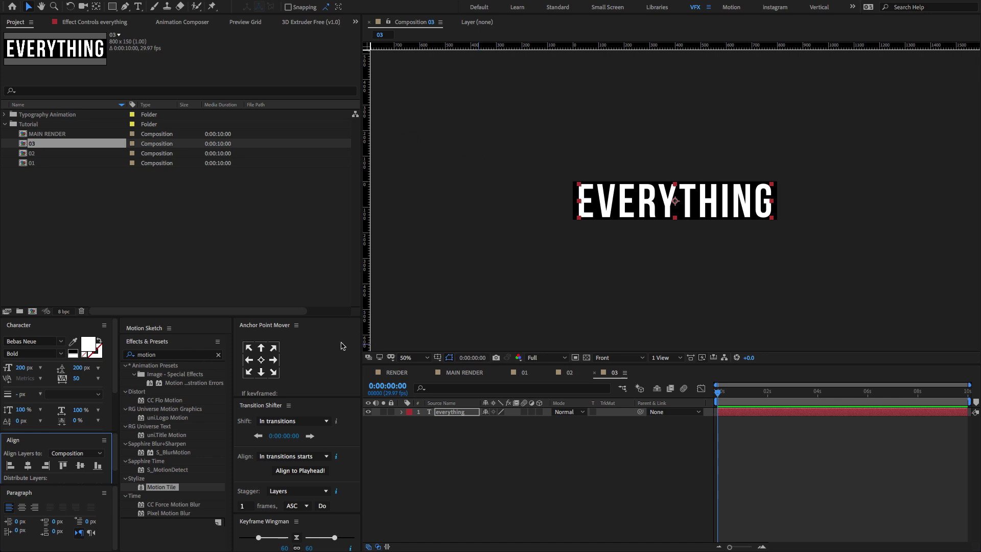
Step: Place composition 03 above the 02 layer in MAIN RENDER and shift it straight down below MUCH
{"action": "left_click", "coordinate": [458, 376]}
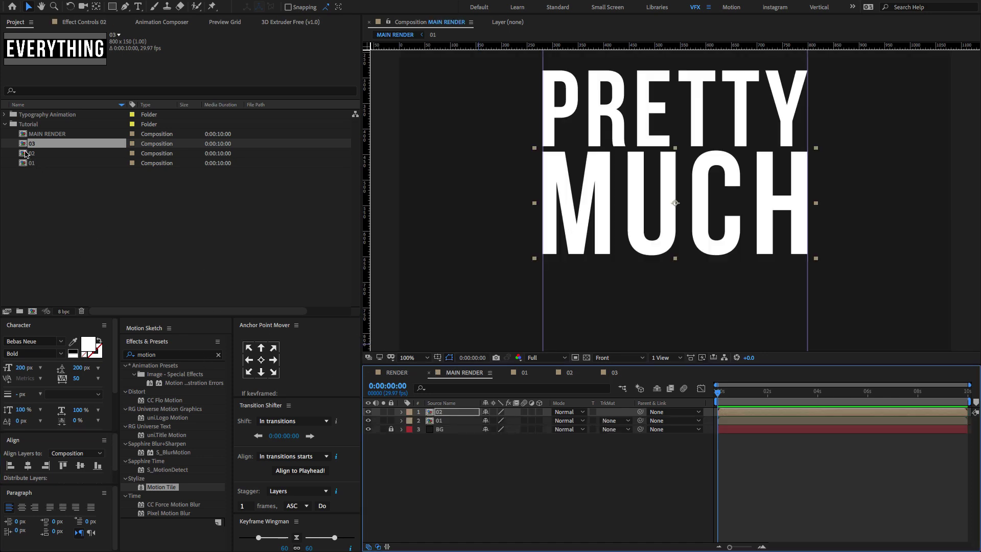
{"action": "left_click_drag", "start_coordinate": [26, 144], "coordinate": [467, 407]}
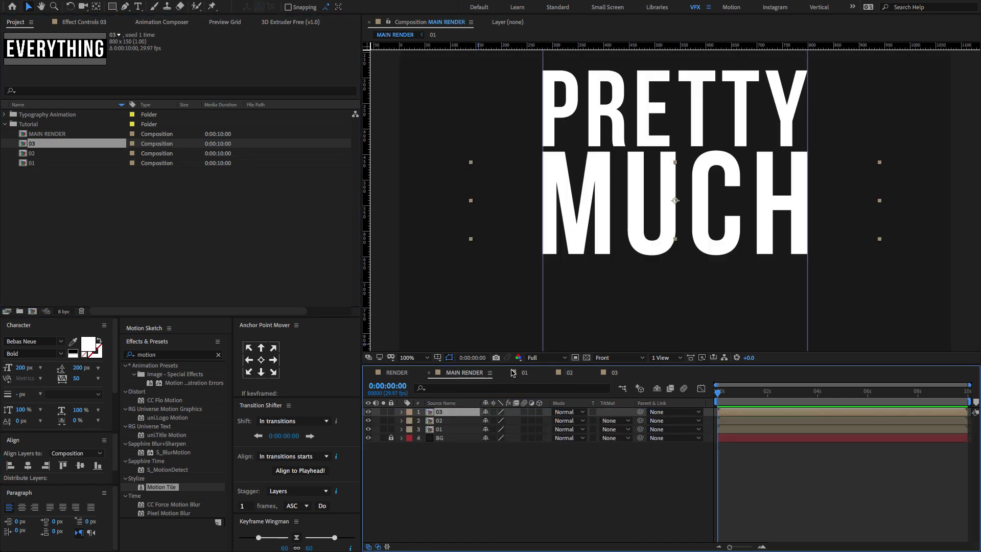
{"action": "key", "text": "shift+Down"}
{"action": "key", "text": "shift+Down"}
{"action": "key", "text": "shift+Down"}
{"action": "key", "text": "shift+Down"}
{"action": "key", "text": "shift+Down"}
{"action": "key", "text": "shift+Down"}
{"action": "key", "text": "shift+Down"}
{"action": "key", "text": "shift+Down"}
{"action": "key", "text": "shift+Down"}
{"action": "key", "text": "shift+Down"}
{"action": "key", "text": "shift+Down"}
{"action": "key", "text": "shift+Down"}
{"action": "key", "text": "shift+Down"}
{"action": "key", "text": "shift+Down"}
{"action": "key", "text": "shift+Down"}
{"action": "key", "text": "shift+Down"}
{"action": "key", "text": "shift+Down"}
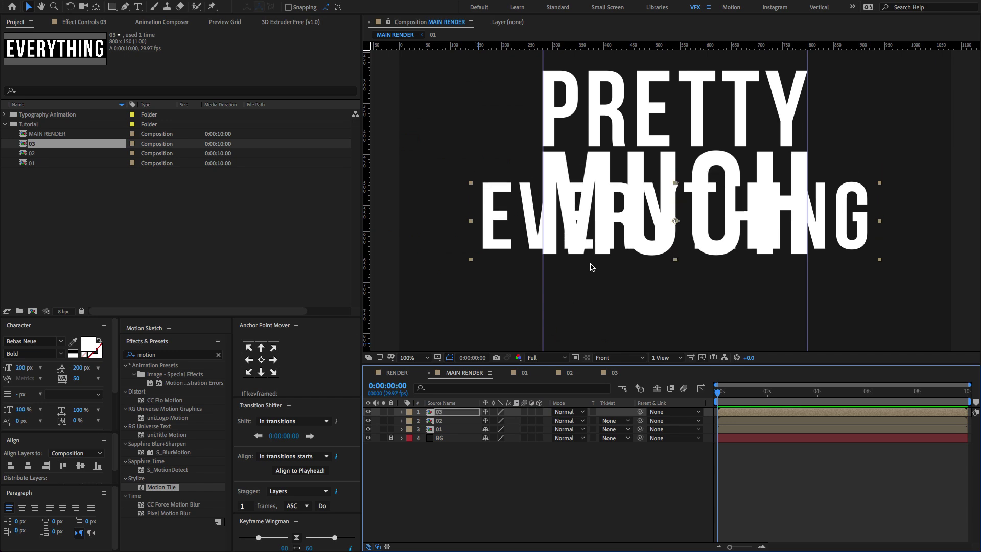
{"action": "key", "text": "shift+Down"}
Step: Scale the 03 layer down so EVERYTHING fits between the guides, and nudge it up close beneath MUCH
{"action": "key", "text": "s"}
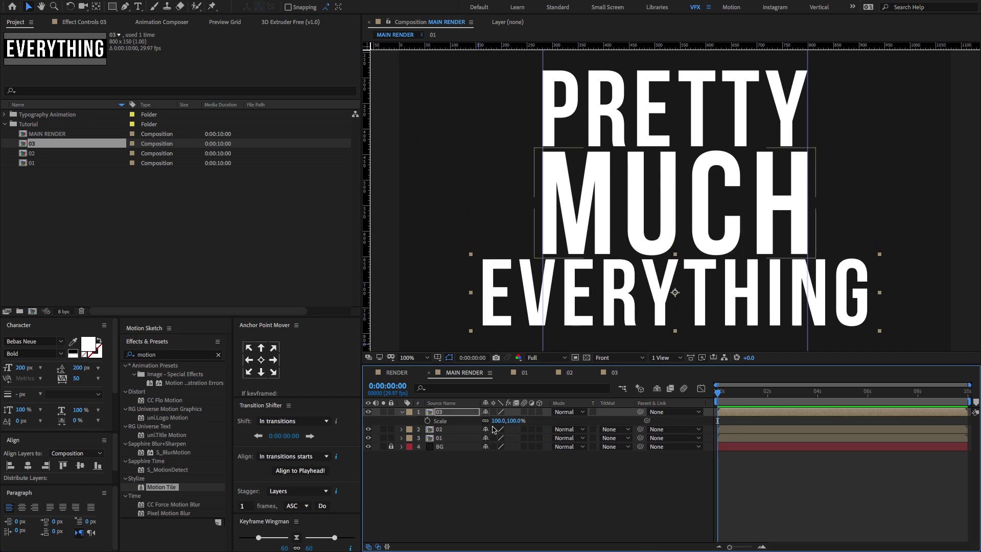
{"action": "left_click_drag", "start_coordinate": [505, 421], "coordinate": [502, 421]}
{"action": "left_click", "coordinate": [402, 412]}
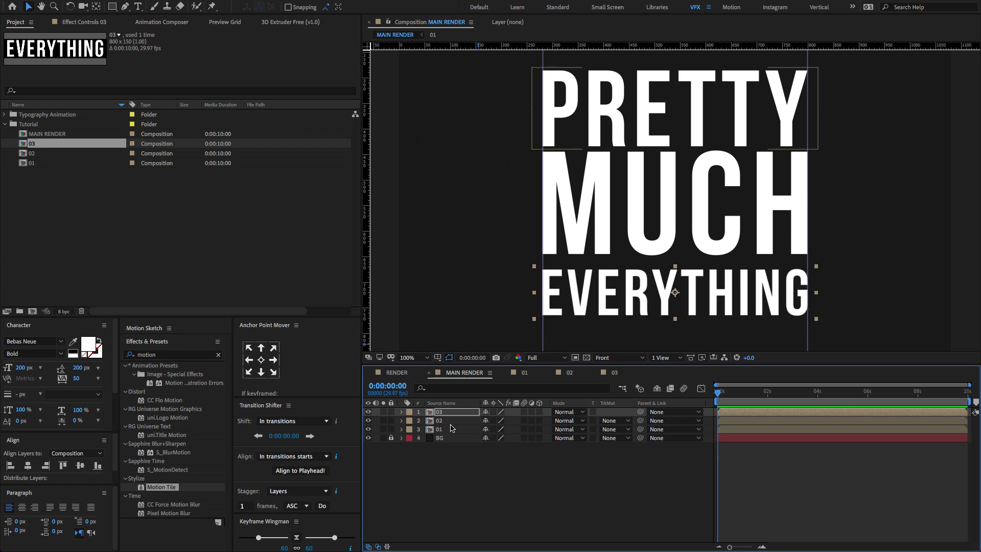
{"action": "key", "text": "Up"}
{"action": "key", "text": "Up"}
{"action": "key", "text": "Up"}
{"action": "key", "text": "Up"}
{"action": "key", "text": "Up"}
{"action": "key", "text": "Up"}
{"action": "key", "text": "Up"}
{"action": "key", "text": "Up"}
{"action": "key", "text": "Up"}
{"action": "key", "text": "Up"}
{"action": "key", "text": "Up"}
{"action": "key", "text": "Up"}
{"action": "key", "text": "Up"}
{"action": "key", "text": "Up"}
{"action": "key", "text": "Up"}
{"action": "key", "text": "Up"}
{"action": "key", "text": "Up"}
{"action": "key", "text": "Up"}
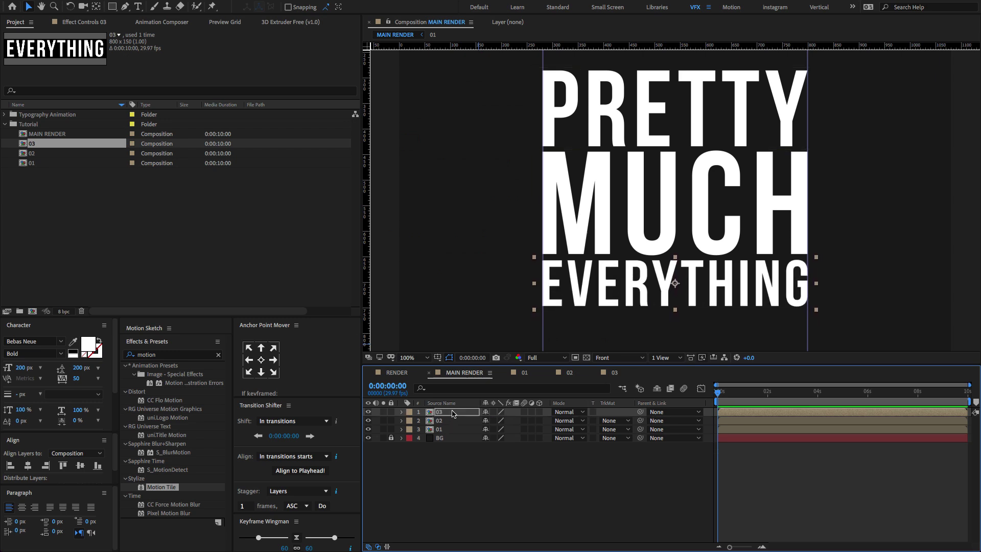
Step: Move layers 01, 02 and 03 slightly down together and pre-compose them as "TEXT PLACEHOLDER"
{"action": "key", "text": "comma"}
{"action": "key", "text": "comma"}
{"action": "key", "text": "ctrl+a"}
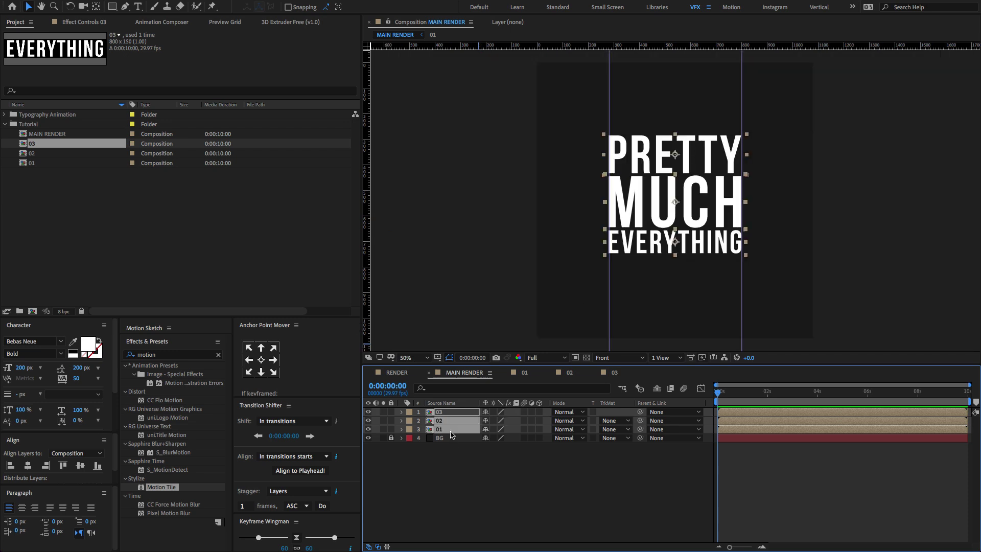
{"action": "right_click", "coordinate": [467, 420]}
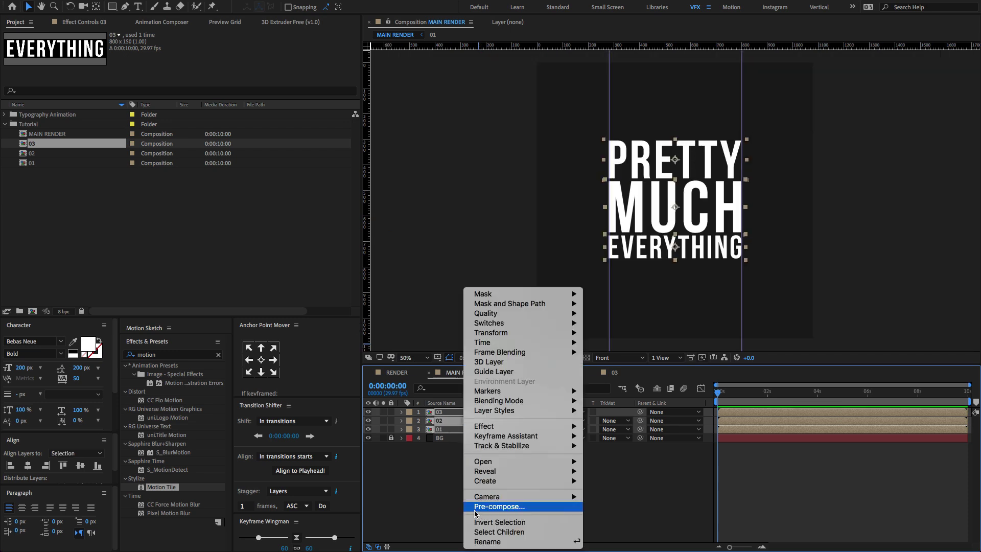
{"action": "left_click", "coordinate": [476, 507]}
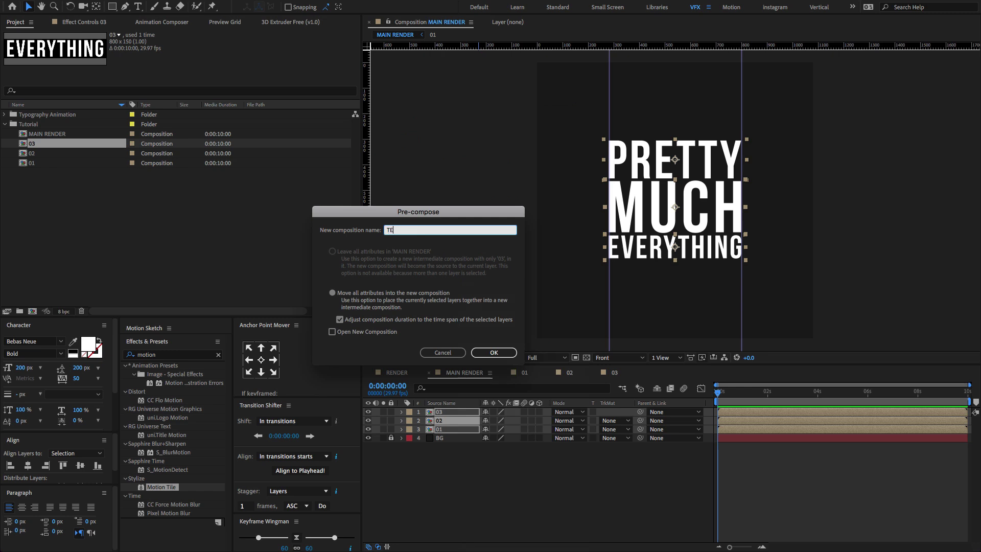
{"action": "type", "text": "TEXT PLACEHOLDER"}
{"action": "left_click", "coordinate": [494, 353]}
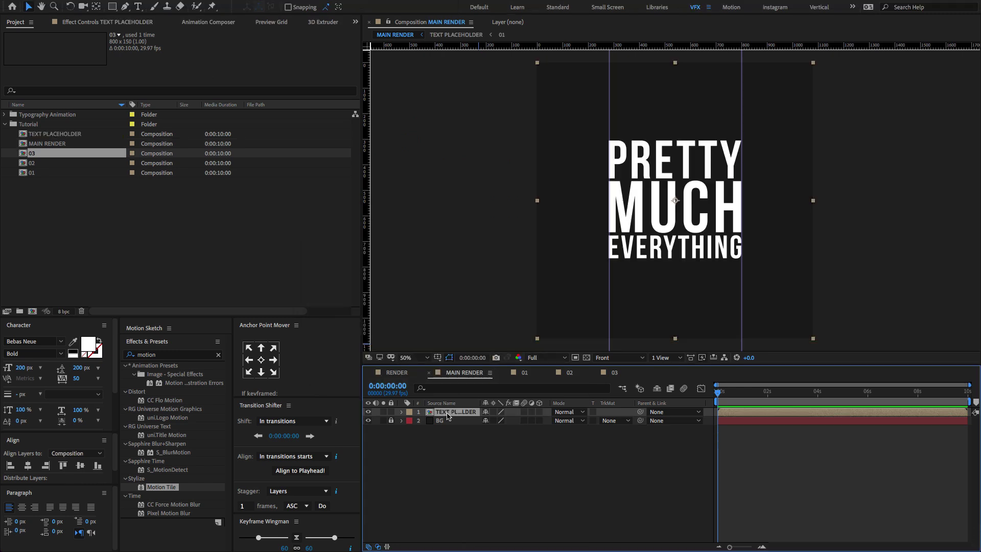
Step: Open the TEXT PLACEHOLDER composition and set its width and height to 800 px
{"action": "double_click", "coordinate": [446, 413]}
{"action": "mouse_move", "coordinate": [114, 2]}
{"action": "left_click", "coordinate": [154, 6]}
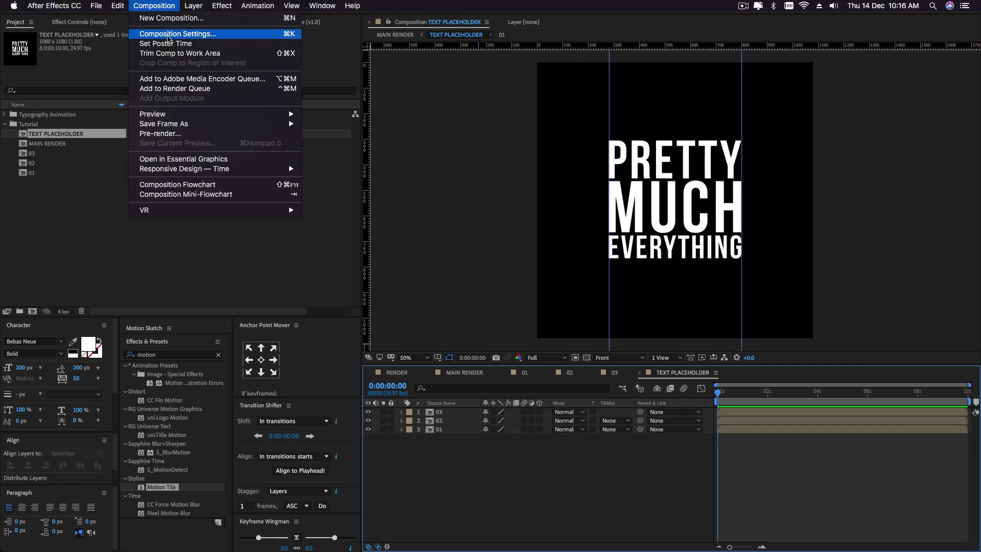
{"action": "left_click", "coordinate": [163, 34]}
{"action": "left_click", "coordinate": [284, 148]}
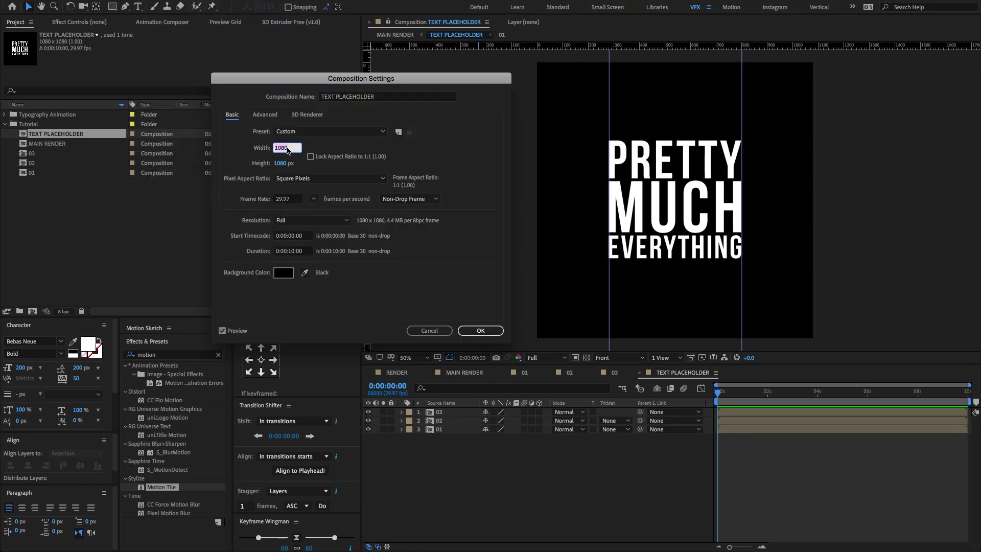
{"action": "type", "text": "800"}
{"action": "left_click", "coordinate": [284, 163]}
{"action": "type", "text": "8700"}
{"action": "key", "text": "Left"}
{"action": "key", "text": "Left"}
{"action": "key", "text": "BackSpace"}
{"action": "key", "text": "Return"}
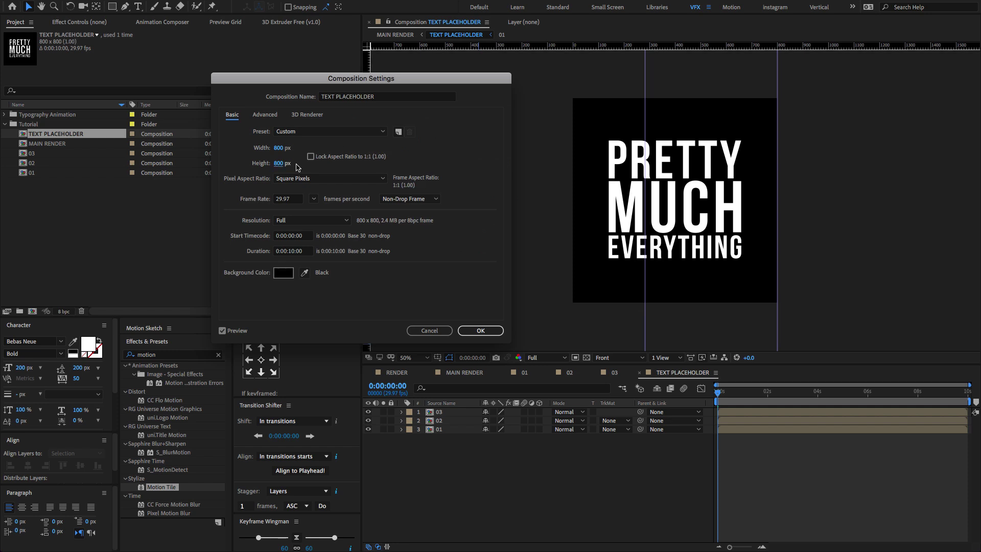
Step: Reduce the TEXT PLACEHOLDER composition's width and height to 600 px and apply the settings
{"action": "left_click", "coordinate": [281, 148]}
{"action": "type", "text": "500"}
{"action": "key", "text": "Tab"}
{"action": "key", "text": "shift+Tab"}
{"action": "type", "text": "600"}
{"action": "key", "text": "Tab"}
{"action": "type", "text": "600"}
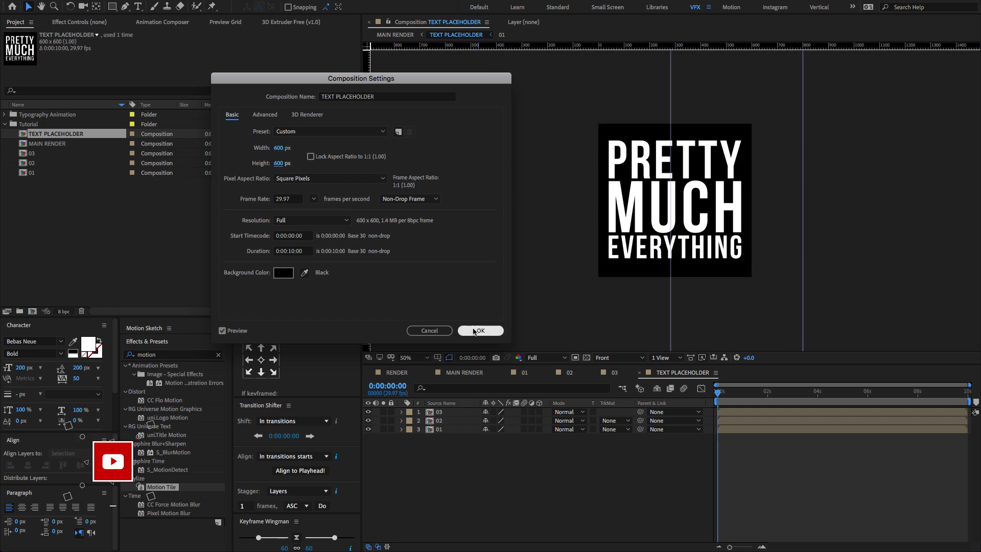
{"action": "left_click", "coordinate": [481, 331]}
Step: Apply Mesh Warp to the TEXT PLACEHOLDER layer in MAIN RENDER, with 3 rows and a quality of 10
{"action": "left_click", "coordinate": [466, 373]}
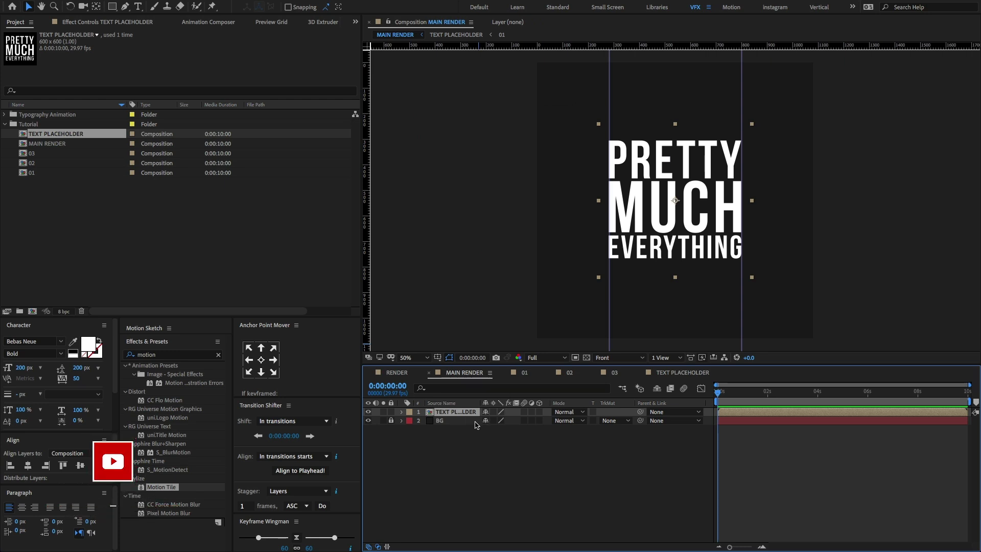
{"action": "left_click", "coordinate": [178, 355]}
{"action": "double_click", "coordinate": [177, 355]}
{"action": "type", "text": "mesh"}
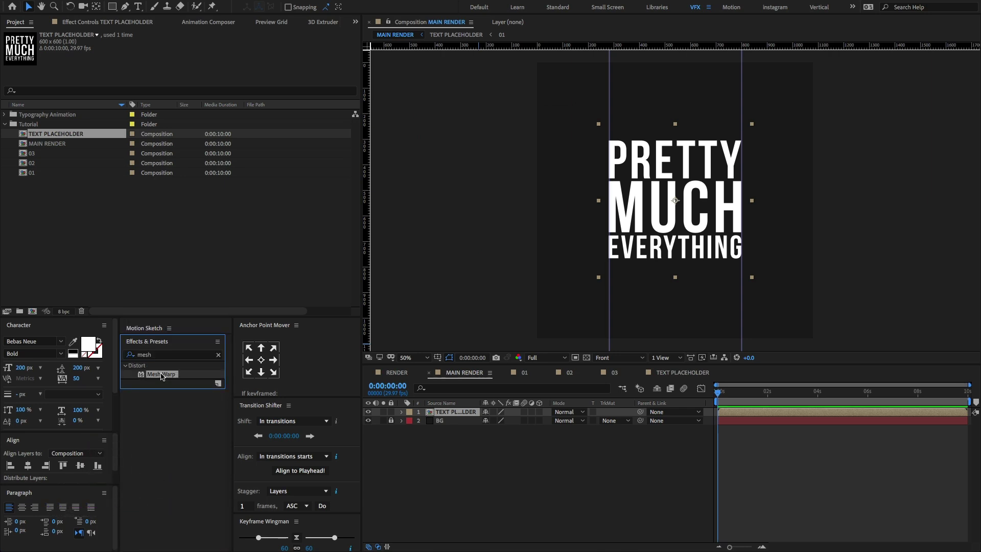
{"action": "left_click_drag", "start_coordinate": [443, 415], "coordinate": [443, 416]}
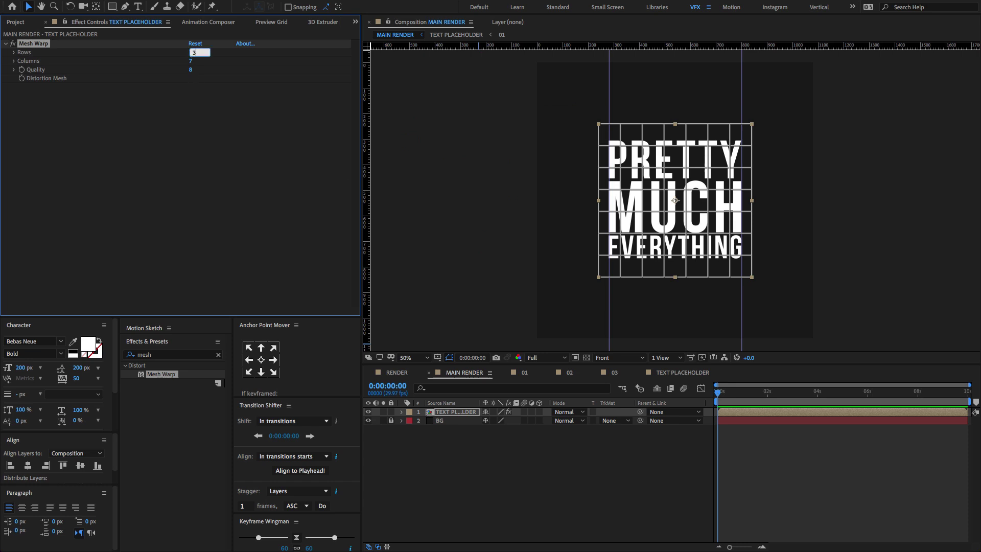
{"action": "key", "text": "Return"}
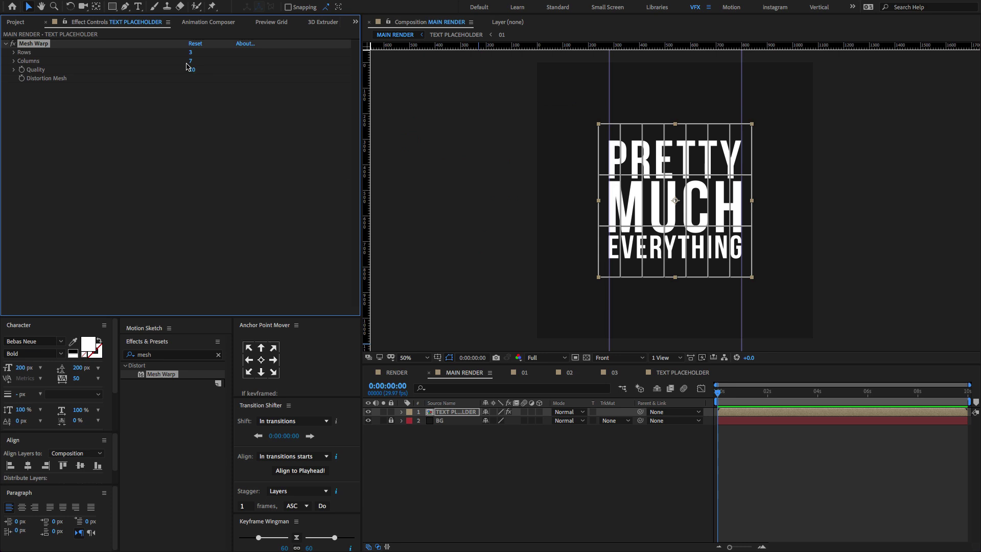
Step: Set the Mesh Warp to 3 columns, then pull the mesh's upper-left and lower-right inner points slightly down to bend the text
{"action": "key", "text": "Return"}
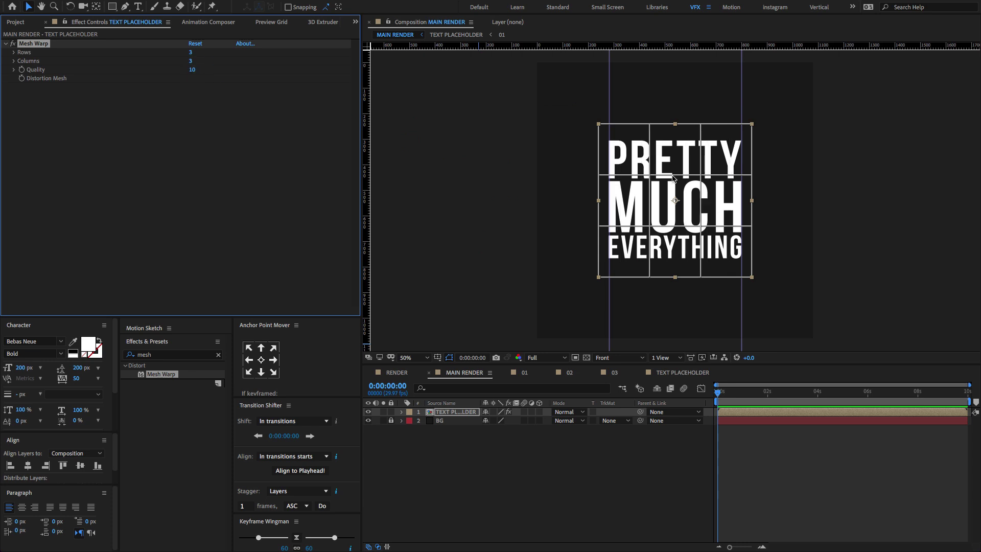
{"action": "key", "text": "period"}
{"action": "left_click", "coordinate": [624, 149]}
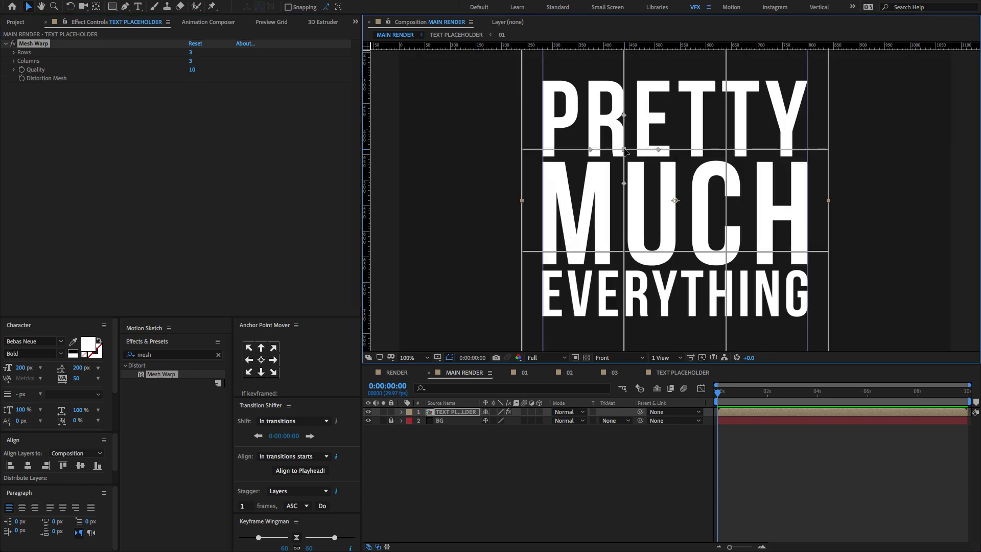
{"action": "left_click_drag", "start_coordinate": [624, 150], "coordinate": [625, 180]}
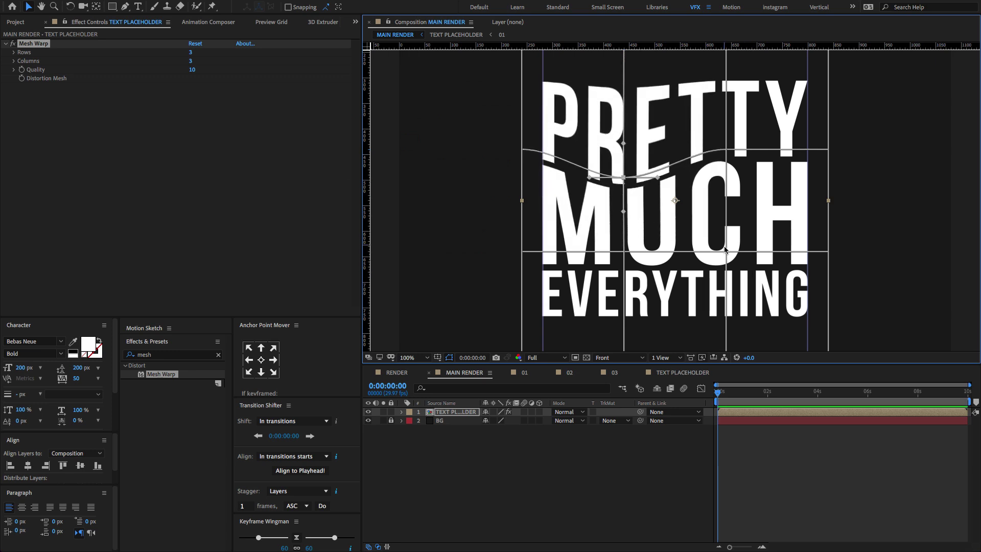
{"action": "left_click_drag", "start_coordinate": [726, 251], "coordinate": [727, 279]}
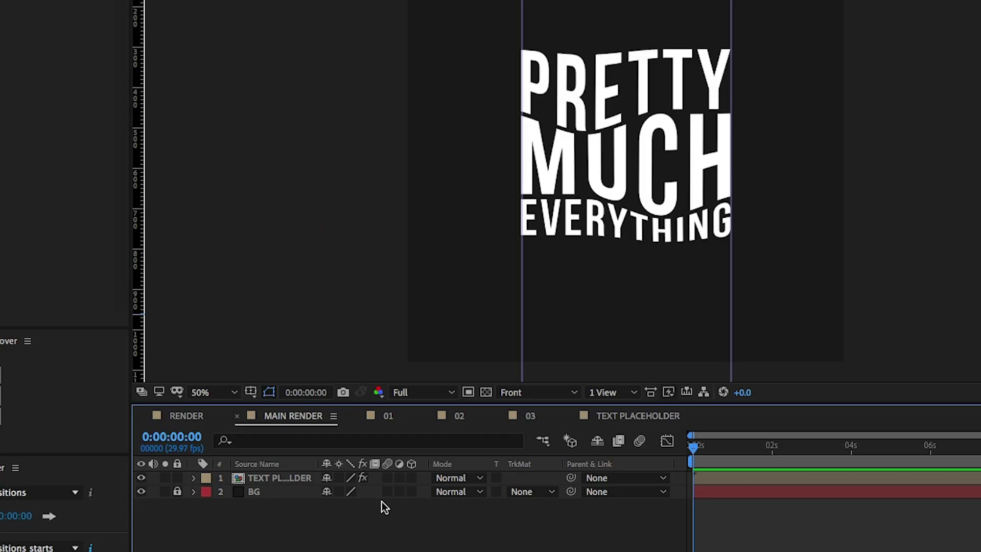
Step: In the TEXT PLACEHOLDER composition, apply a Fill effect to layer 02 and colour it lime green, C0FF00
{"action": "left_click", "coordinate": [296, 483]}
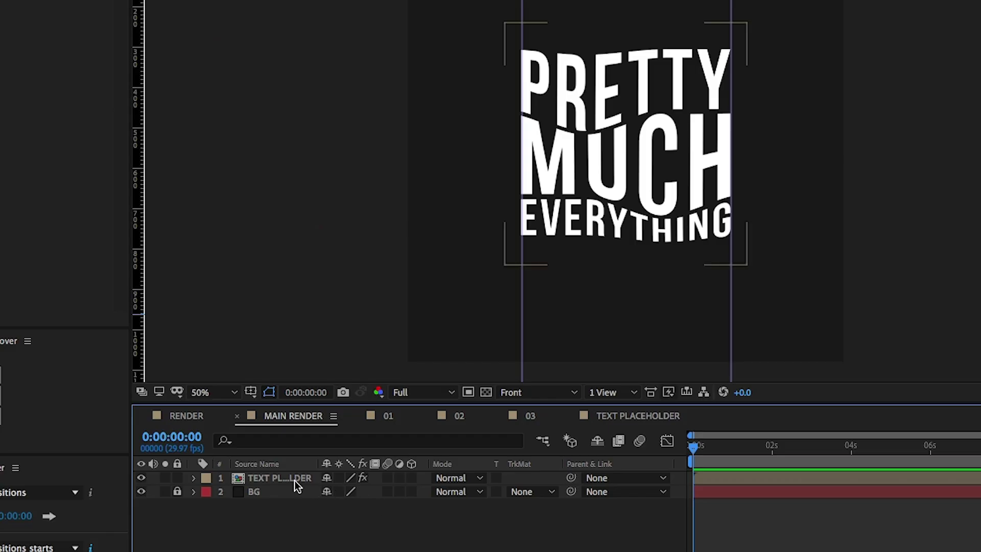
{"action": "double_click", "coordinate": [293, 477]}
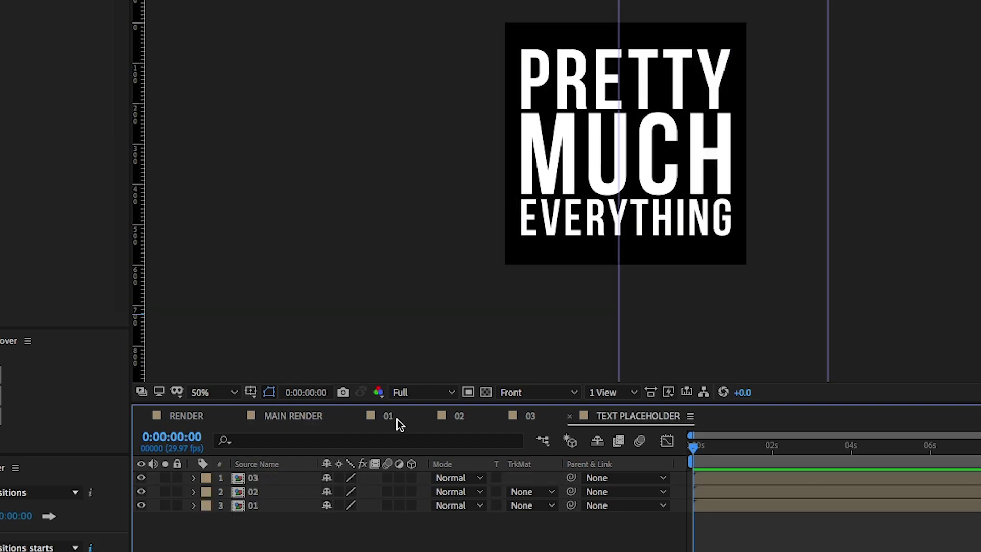
{"action": "left_click", "coordinate": [554, 172]}
{"action": "left_click", "coordinate": [167, 355]}
{"action": "type", "text": "fill"}
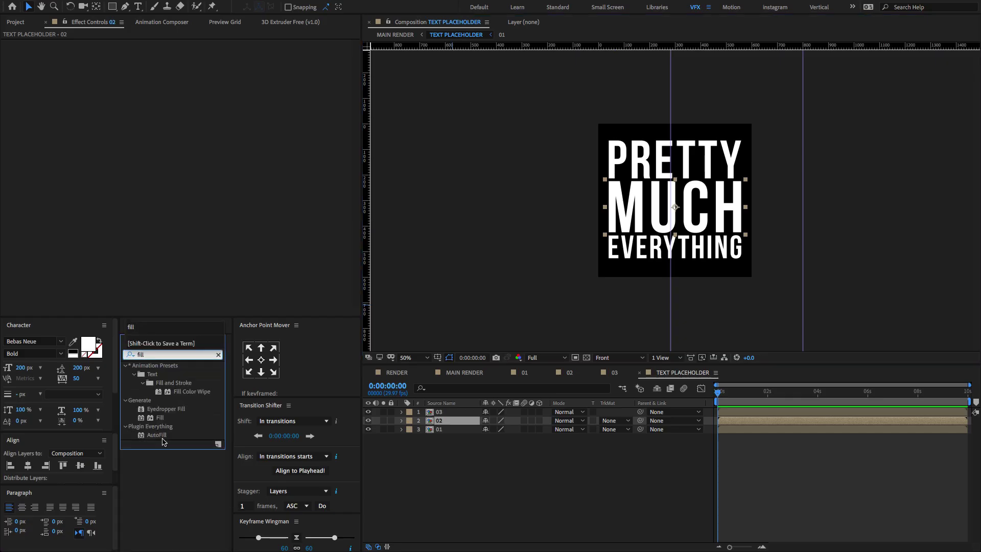
{"action": "double_click", "coordinate": [160, 418]}
{"action": "left_click", "coordinate": [193, 70]}
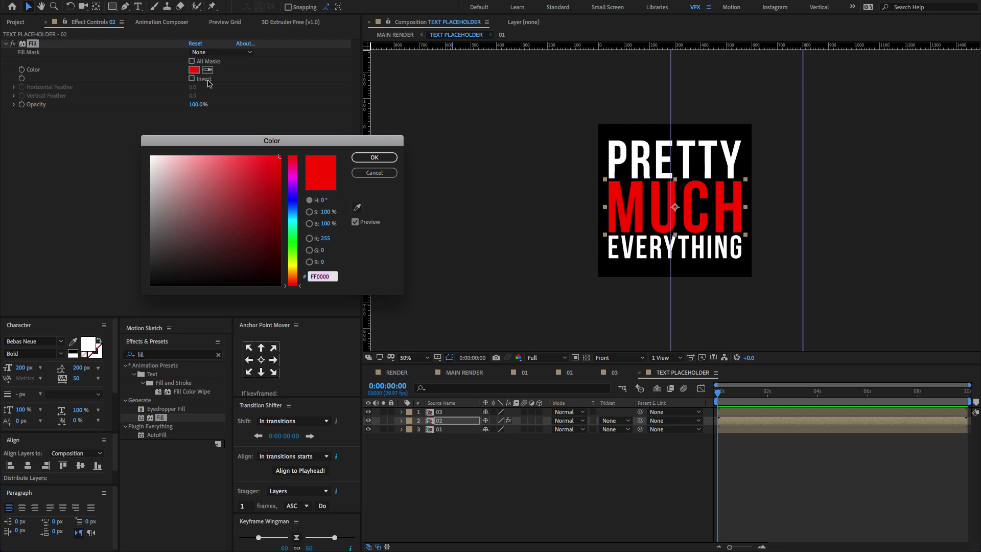
{"action": "left_click_drag", "start_coordinate": [294, 199], "coordinate": [294, 259]}
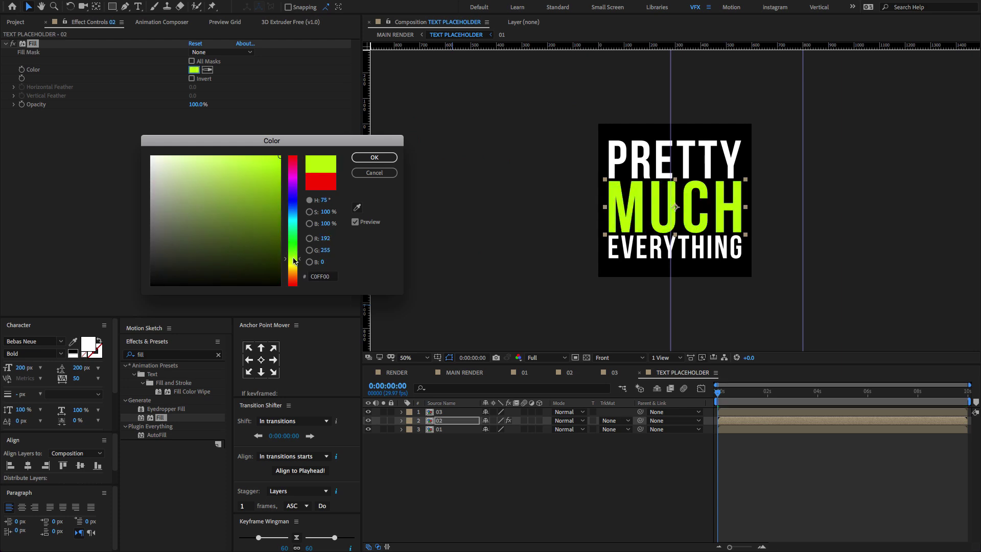
{"action": "left_click", "coordinate": [374, 158]}
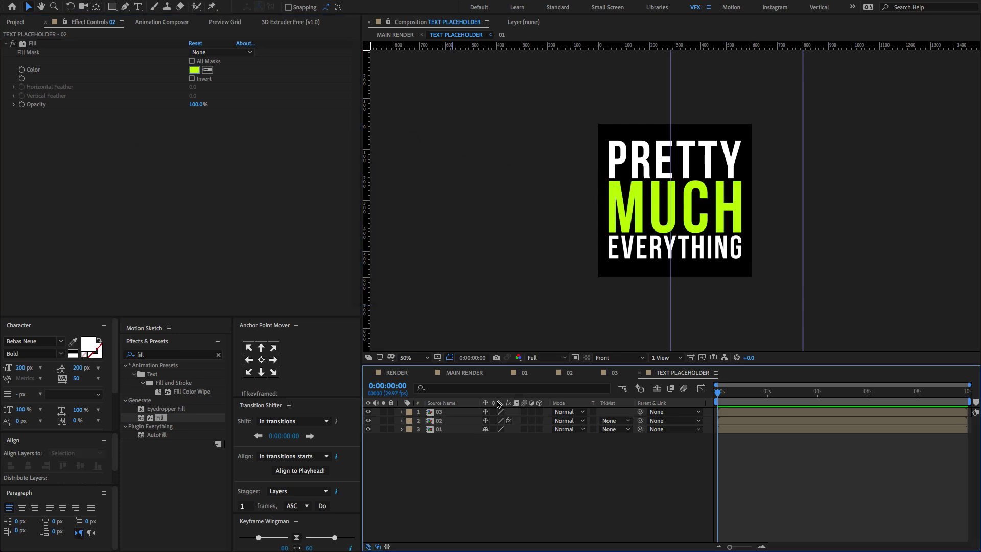
Step: Apply Motion Tile to layer 01, keyframe its Tile Center at 0 s and reveal the animated property
{"action": "left_click", "coordinate": [192, 354]}
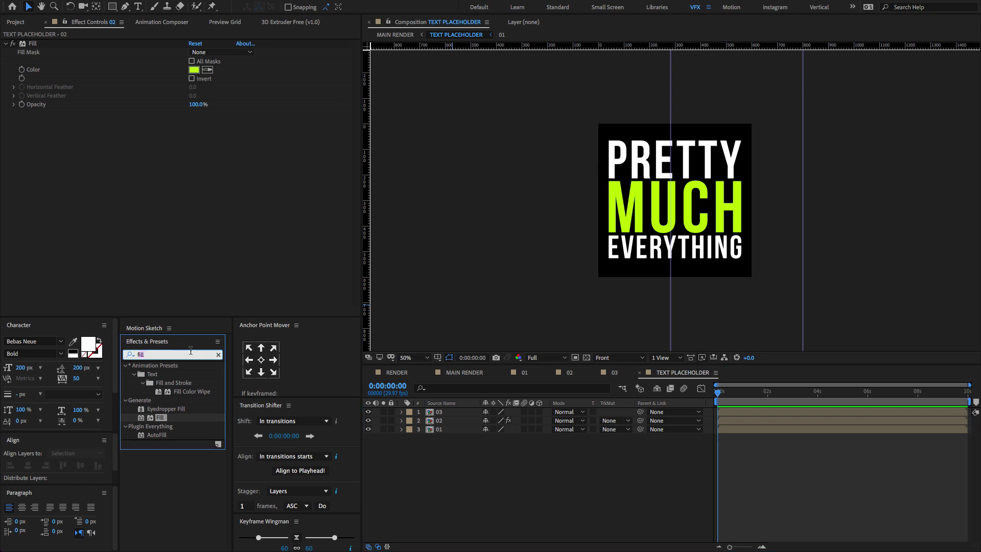
{"action": "left_click", "coordinate": [190, 352]}
{"action": "type", "text": "motio"}
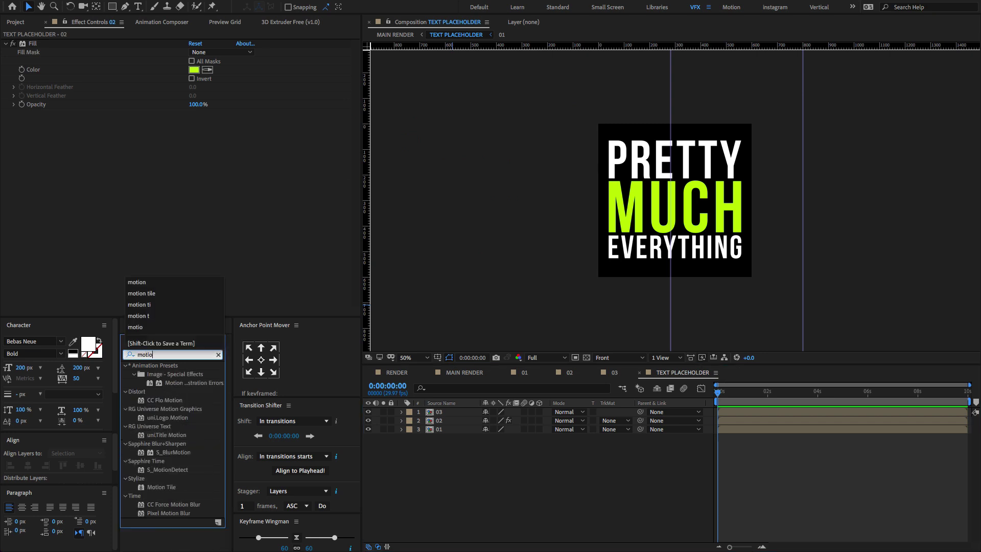
{"action": "type", "text": "n"}
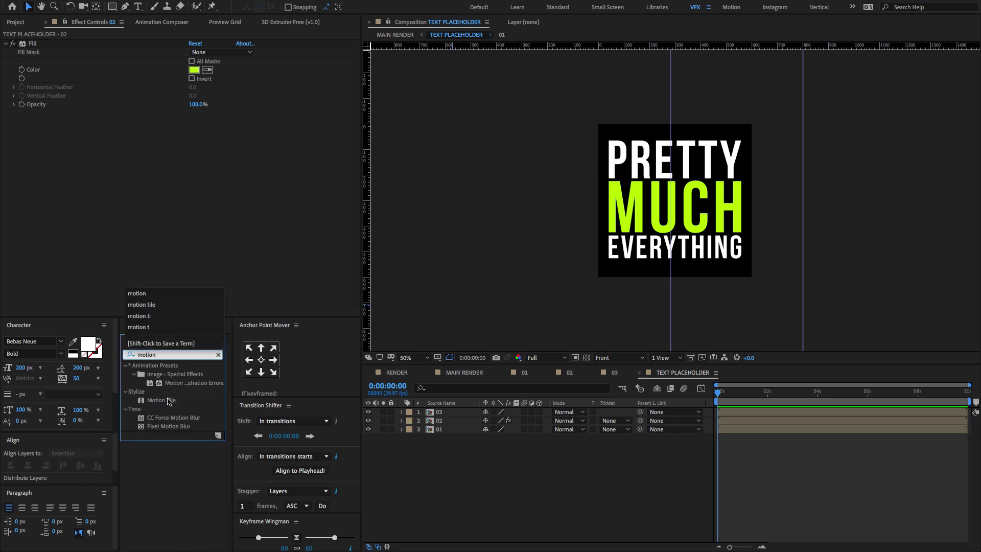
{"action": "left_click_drag", "start_coordinate": [169, 401], "coordinate": [460, 430]}
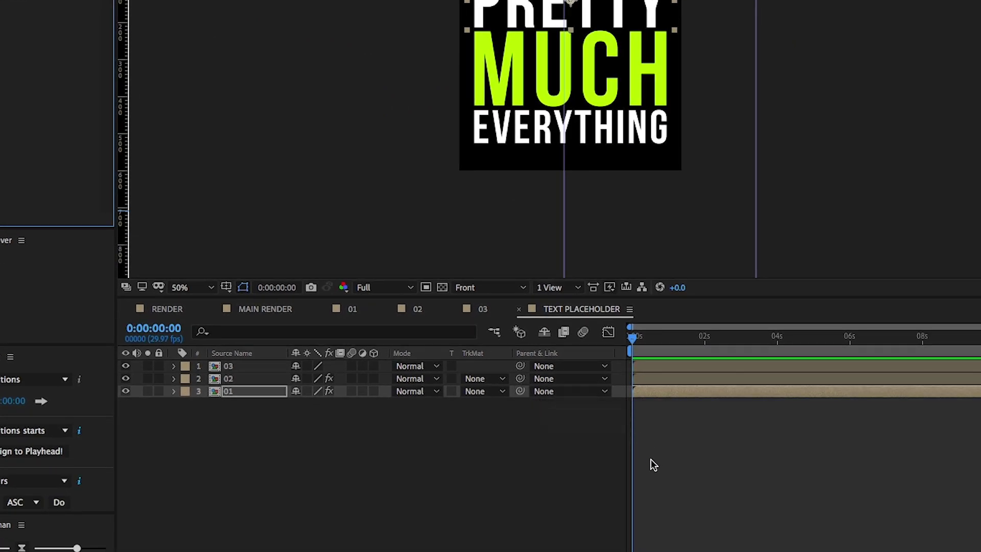
{"action": "key", "text": "u"}
Step: Keyframe layer 01's horizontal Tile Center to -699 at 2 s and -2099 at 4 s
{"action": "left_click_drag", "start_coordinate": [658, 345], "coordinate": [704, 344]}
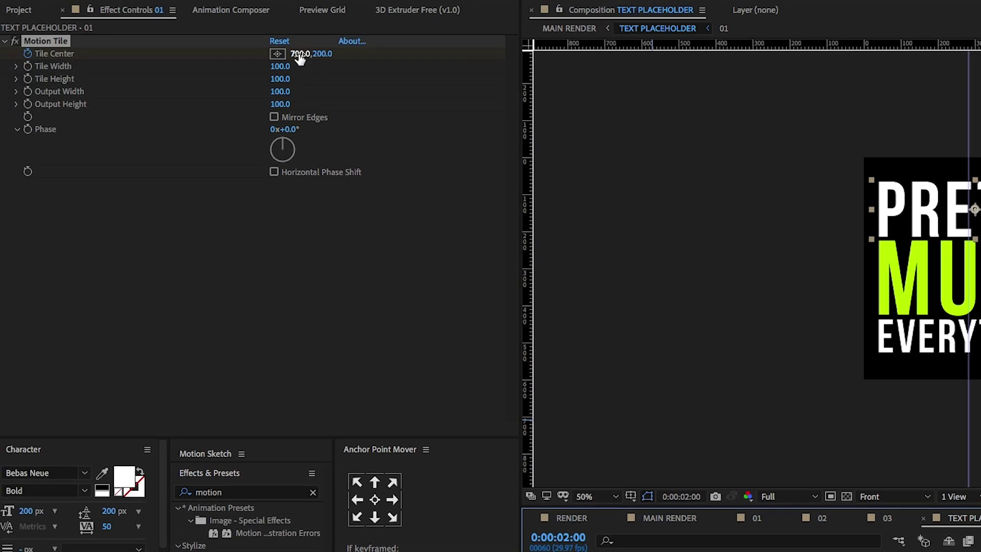
{"action": "left_click_drag", "start_coordinate": [300, 58], "coordinate": [66, 70]}
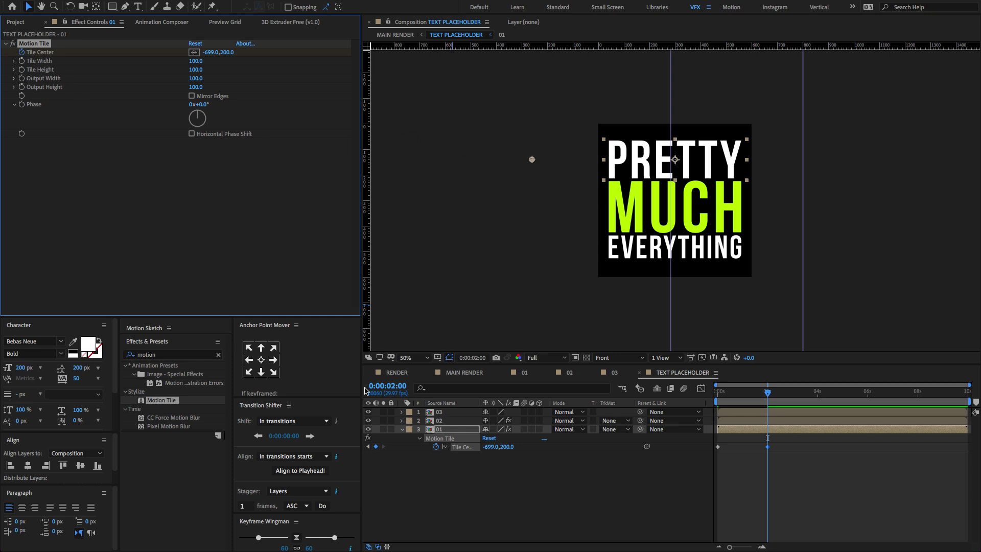
{"action": "left_click", "coordinate": [817, 397]}
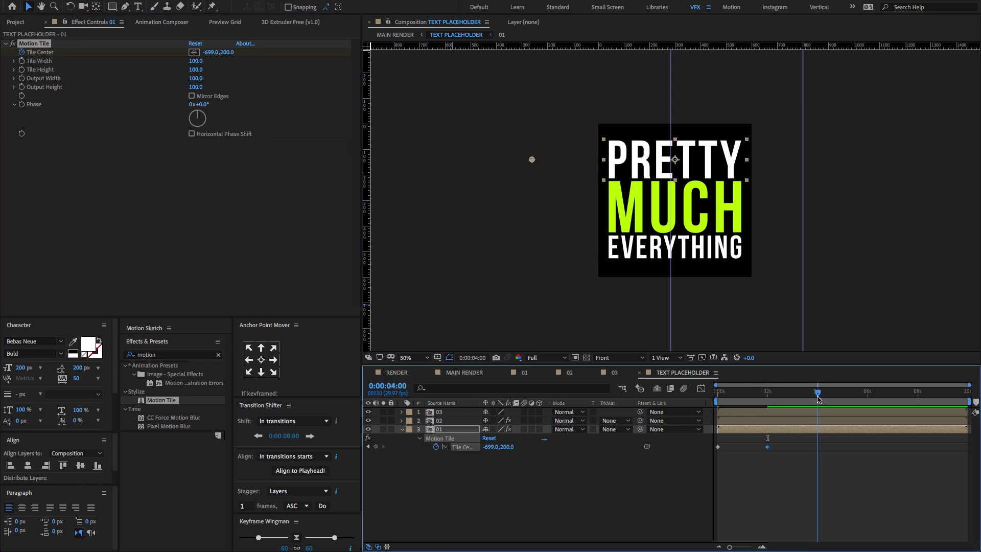
{"action": "left_click_drag", "start_coordinate": [213, 54], "coordinate": [154, 65]}
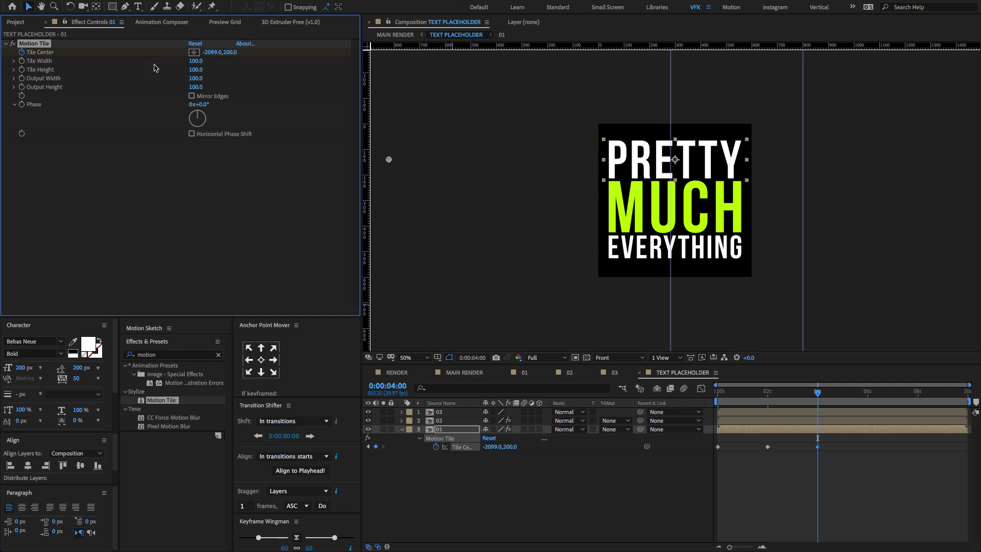
Step: Apply Motion Tile to layer 02 and add a Tile Center keyframe at 0 s
{"action": "left_click", "coordinate": [454, 420]}
{"action": "left_click_drag", "start_coordinate": [161, 400], "coordinate": [455, 421]}
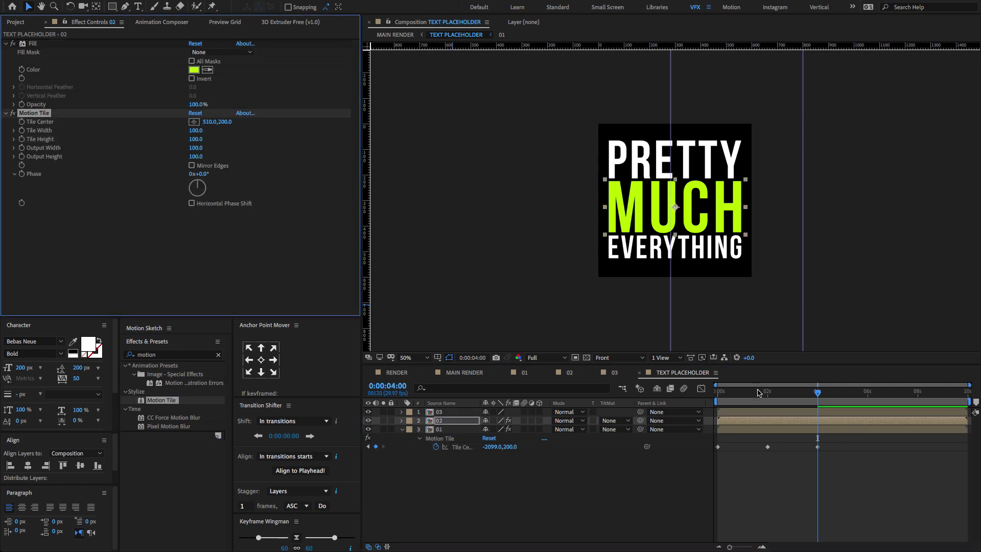
{"action": "left_click_drag", "start_coordinate": [770, 392], "coordinate": [716, 393]}
{"action": "left_click", "coordinate": [22, 122]}
{"action": "left_click", "coordinate": [382, 447]}
{"action": "left_click", "coordinate": [383, 446]}
{"action": "left_click", "coordinate": [368, 447]}
Step: Keyframe layer 02's Tile Center moving right at 2 s, and to a horizontal value of 2551 at 4 s
{"action": "left_click_drag", "start_coordinate": [208, 122], "coordinate": [261, 122]}
{"action": "left_click", "coordinate": [819, 395]}
{"action": "left_click_drag", "start_coordinate": [819, 399], "coordinate": [818, 398]}
{"action": "left_click_drag", "start_coordinate": [816, 207], "coordinate": [957, 205]}
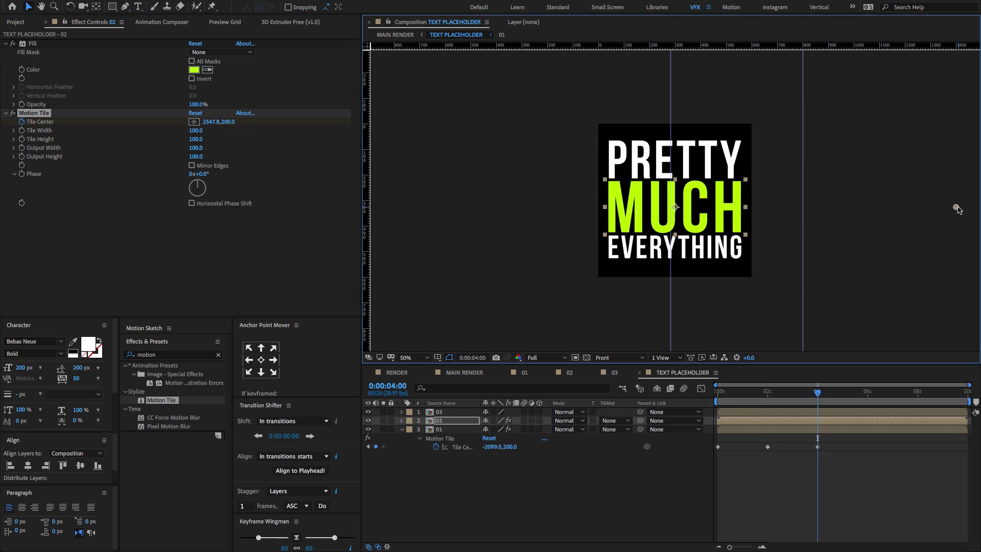
{"action": "key", "text": "ctrl+z"}
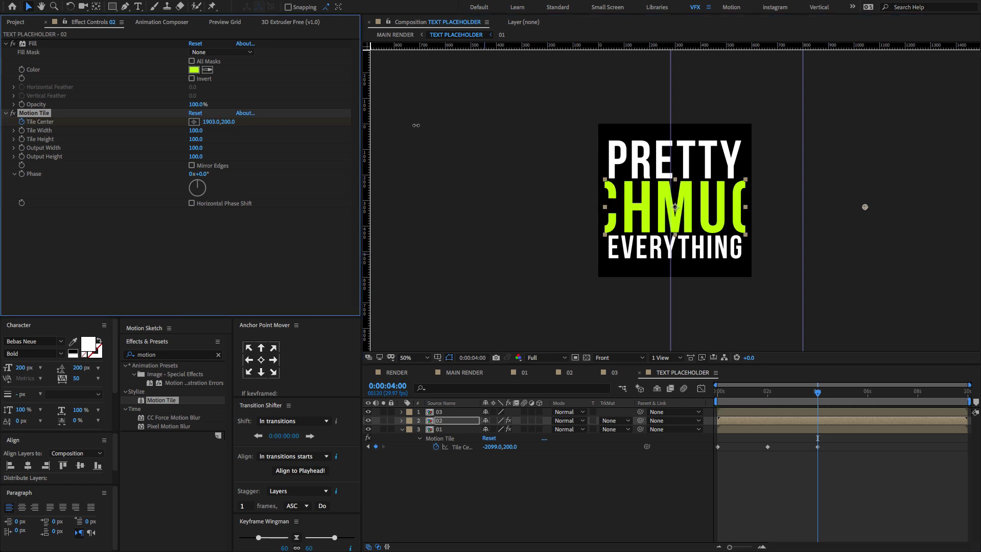
Step: Apply Motion Tile to layer 03 and keyframe its Tile Center moving left at 0, 2 and 4 s, ending at -1198 horizontally
{"action": "key", "text": "ctrl+Up"}
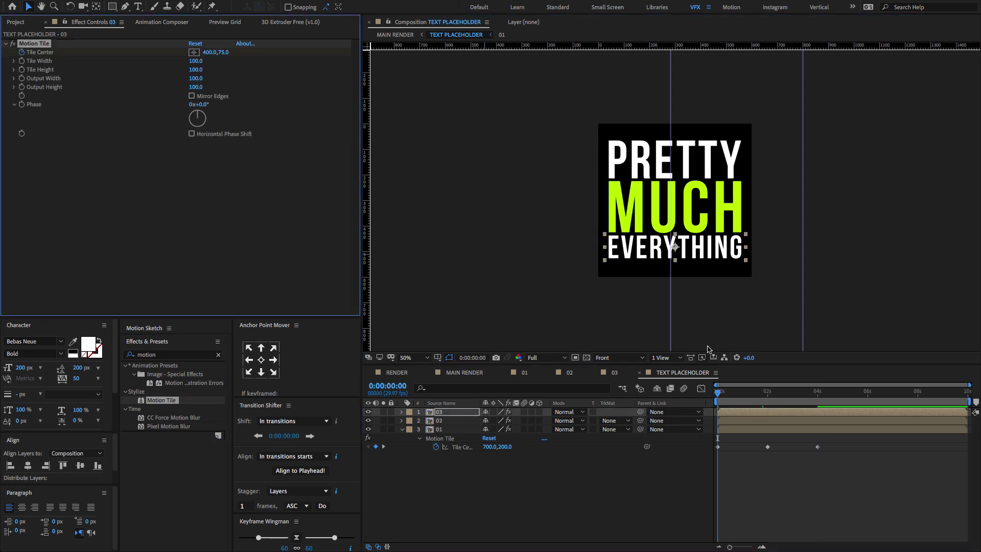
{"action": "left_click", "coordinate": [768, 392]}
{"action": "left_click_drag", "start_coordinate": [738, 247], "coordinate": [535, 247]}
{"action": "key", "text": "k"}
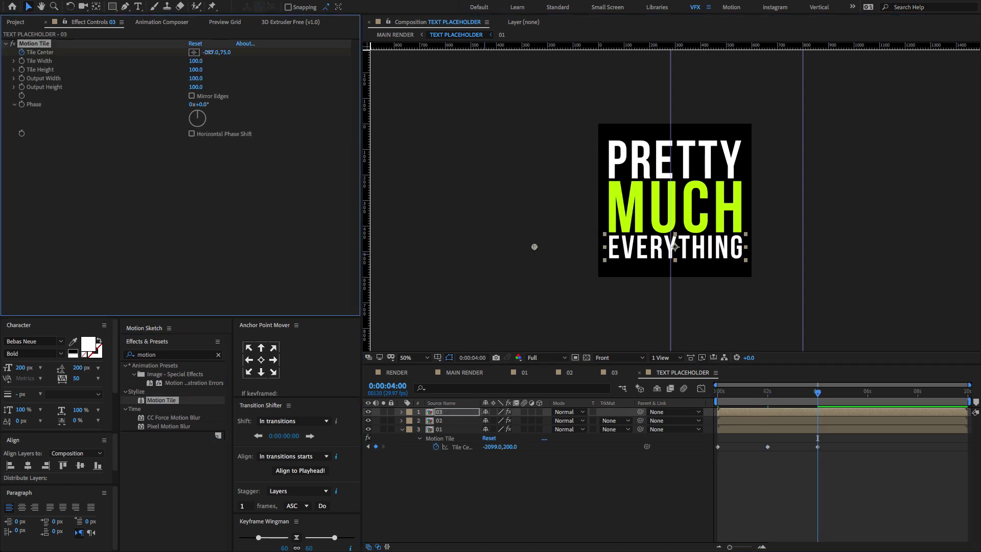
{"action": "left_click_drag", "start_coordinate": [208, 52], "coordinate": [93, 66]}
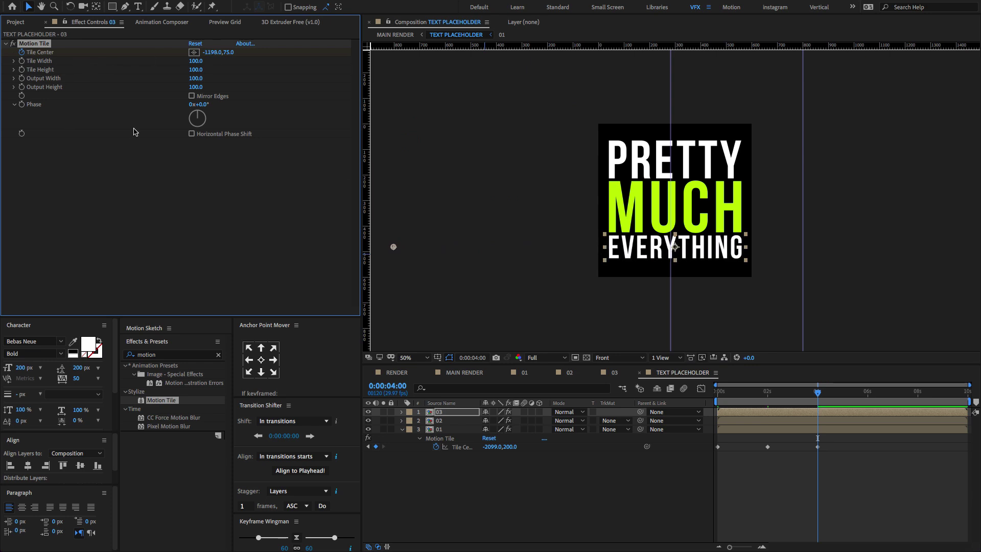
Step: Apply Easy Ease to all Tile Center keyframes of layers 01, 02 and 03 and sharpen their speed curves into steep mid-interval peaks
{"action": "left_click", "coordinate": [449, 429]}
{"action": "left_click", "coordinate": [450, 412], "text": "shift"}
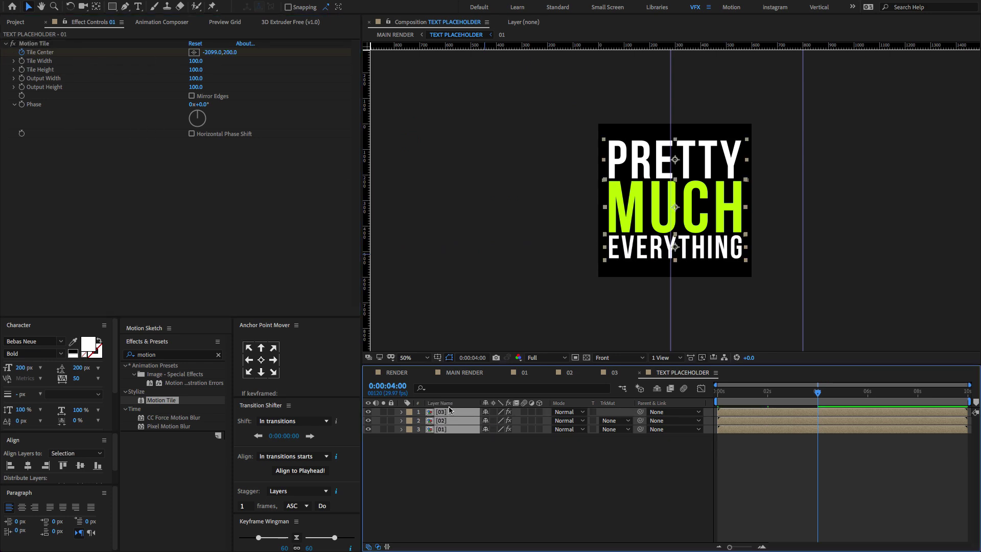
{"action": "key", "text": "u"}
{"action": "left_click_drag", "start_coordinate": [863, 423], "coordinate": [702, 510]}
{"action": "key", "text": "F9"}
{"action": "left_click", "coordinate": [701, 389]}
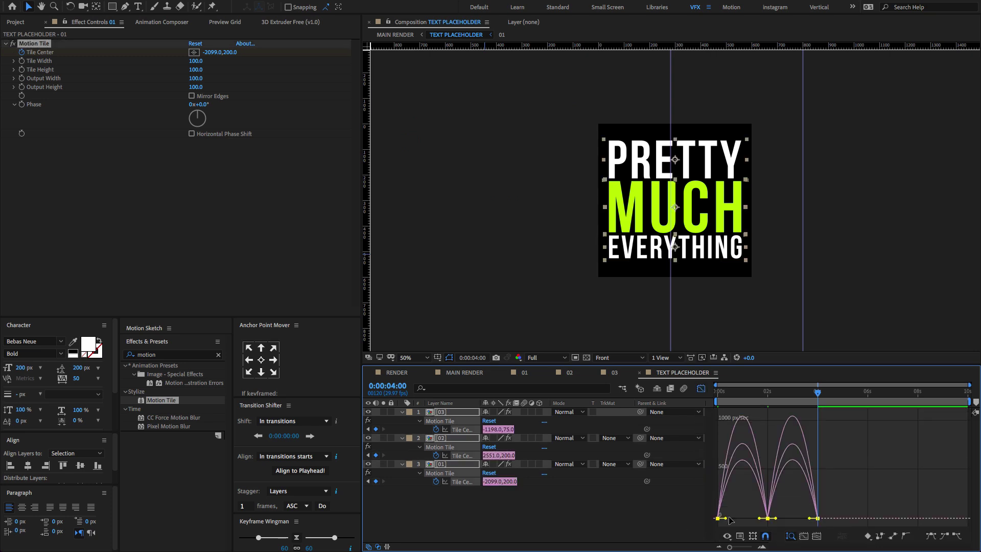
{"action": "mouse_move", "coordinate": [730, 519]}
{"action": "left_mouse_down"}
{"action": "mouse_move", "coordinate": [756, 522]}
{"action": "mouse_move", "coordinate": [747, 521]}
{"action": "left_mouse_up"}
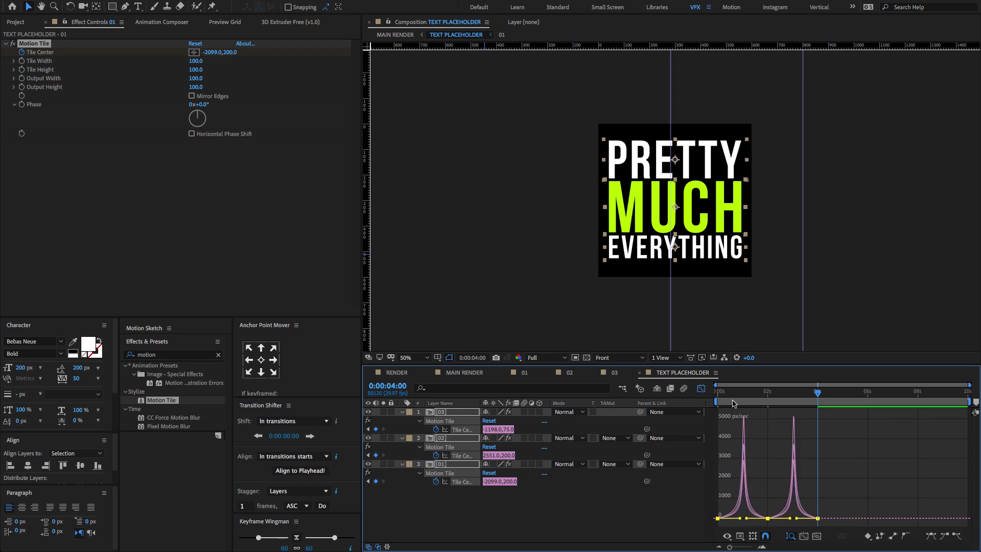